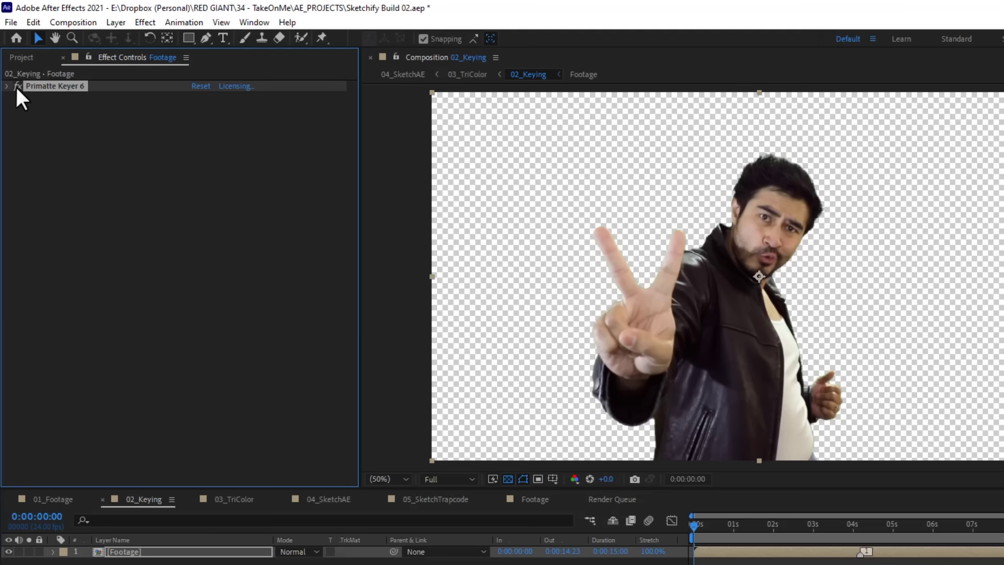
# In 03_TriColor, shape the RGB Curves into a steep S-curve for stronger contrast and set the current time to 0:00:00:07
pyautogui.click(234, 500)
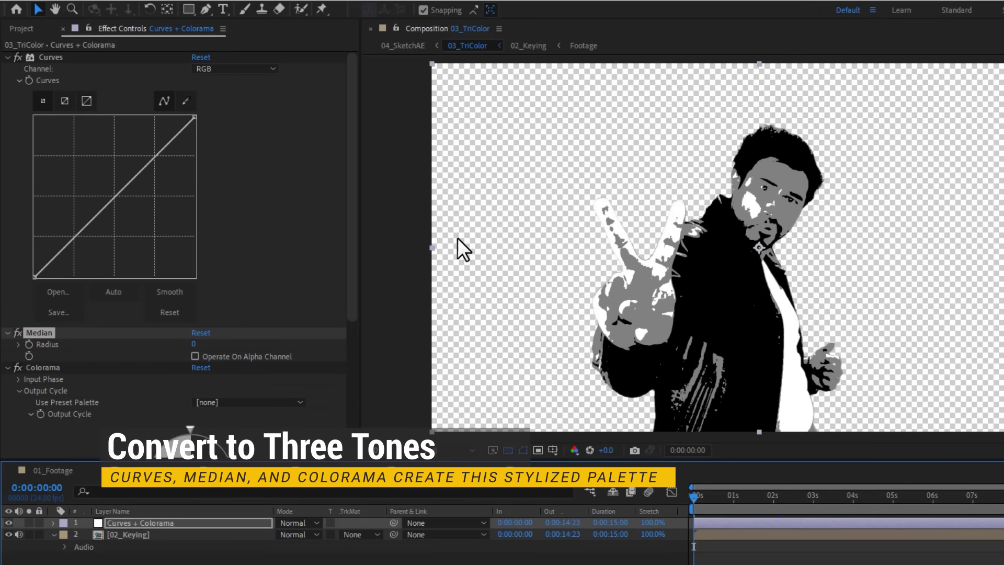
pyautogui.moveTo(79, 234); pyautogui.dragTo(68, 255)
pyautogui.moveTo(119, 226); pyautogui.dragTo(95, 177)
pyautogui.moveTo(350, 341); pyautogui.dragTo(348, 384)
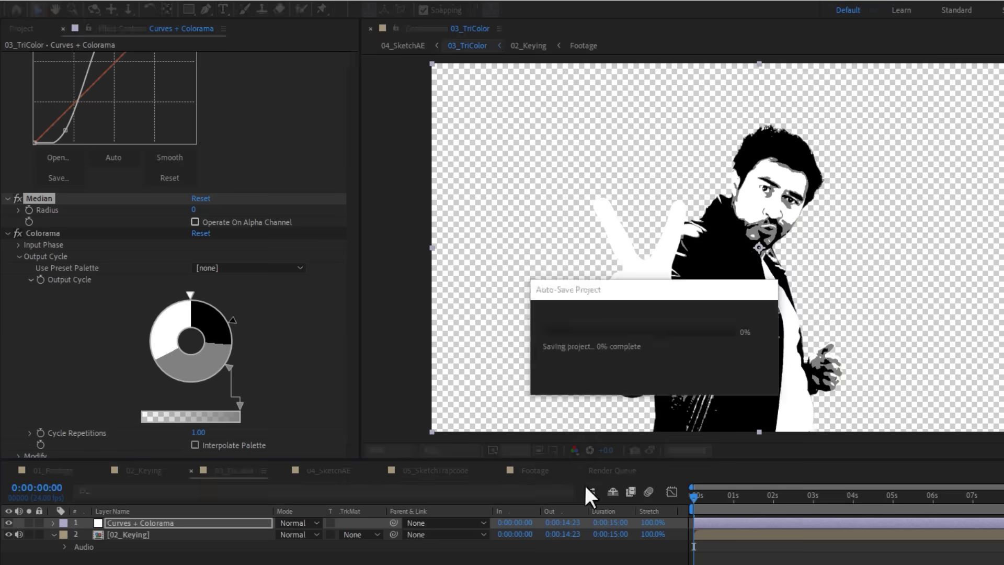
pyautogui.moveTo(712, 496); pyautogui.dragTo(704, 522)
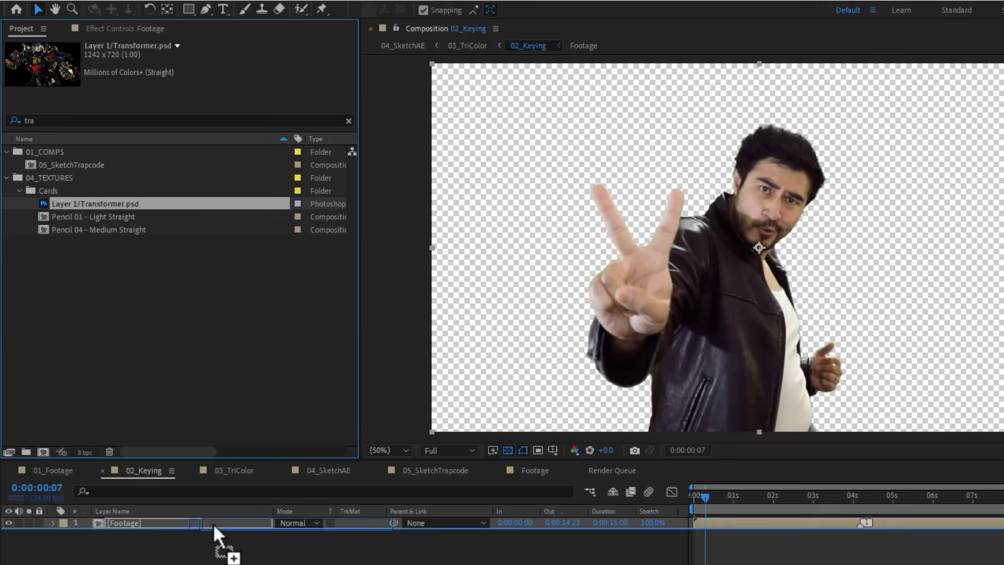
# Try placing Layer 1/Transformer.psd above the footage in 02_Keying and check its three-tone version in 03_TriColor
pyautogui.moveTo(212, 523); pyautogui.dragTo(212, 519)
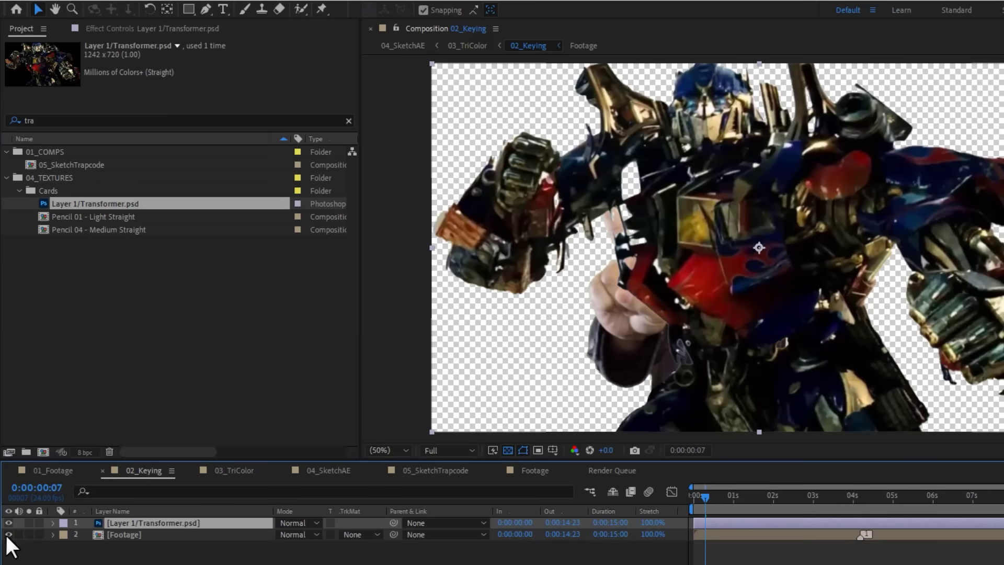
pyautogui.click(257, 469)
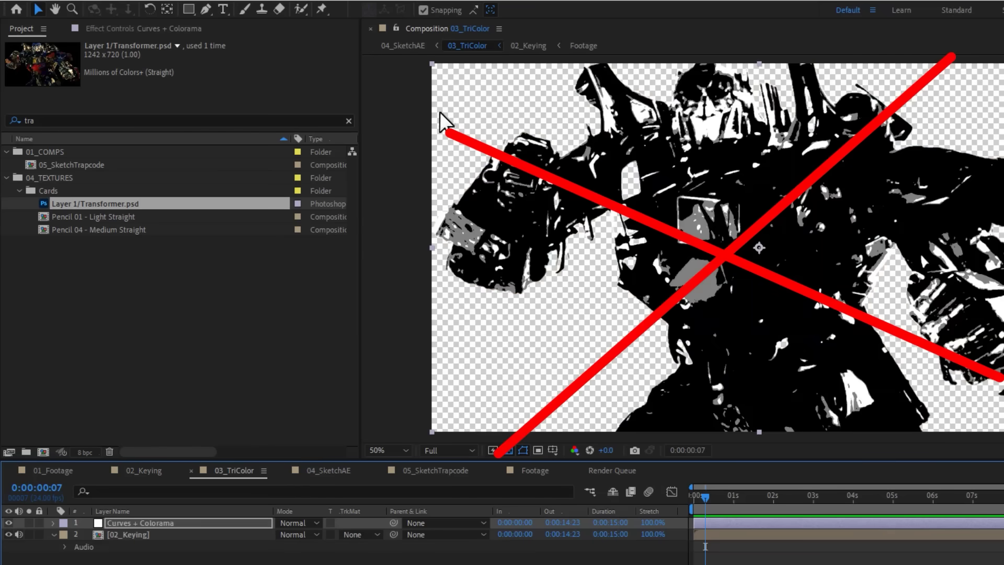
pyautogui.click(143, 29)
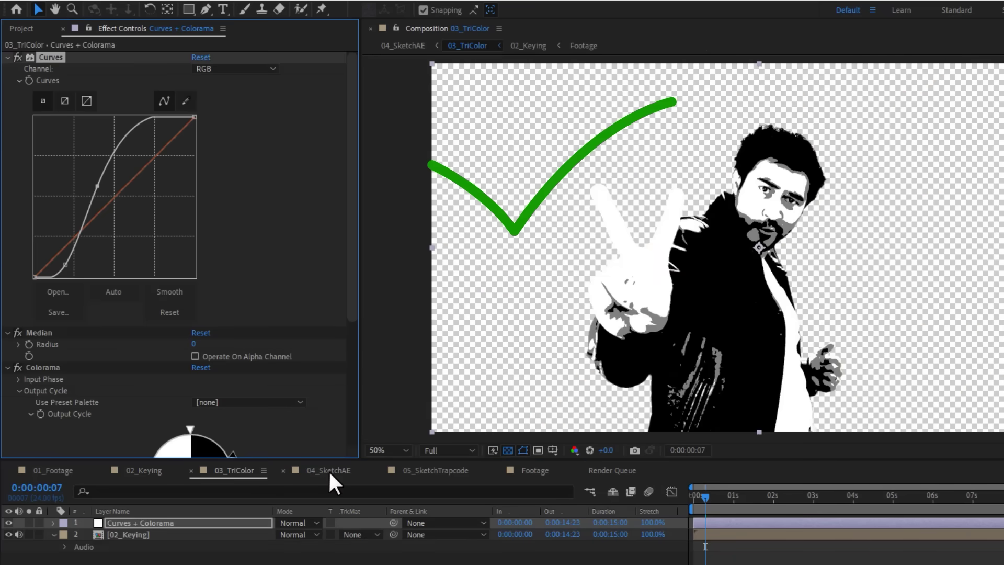
# Open the 04_SketchAE composition and examine the pencil shading and the rough displaced edges of the dark texture up close
pyautogui.click(329, 472)
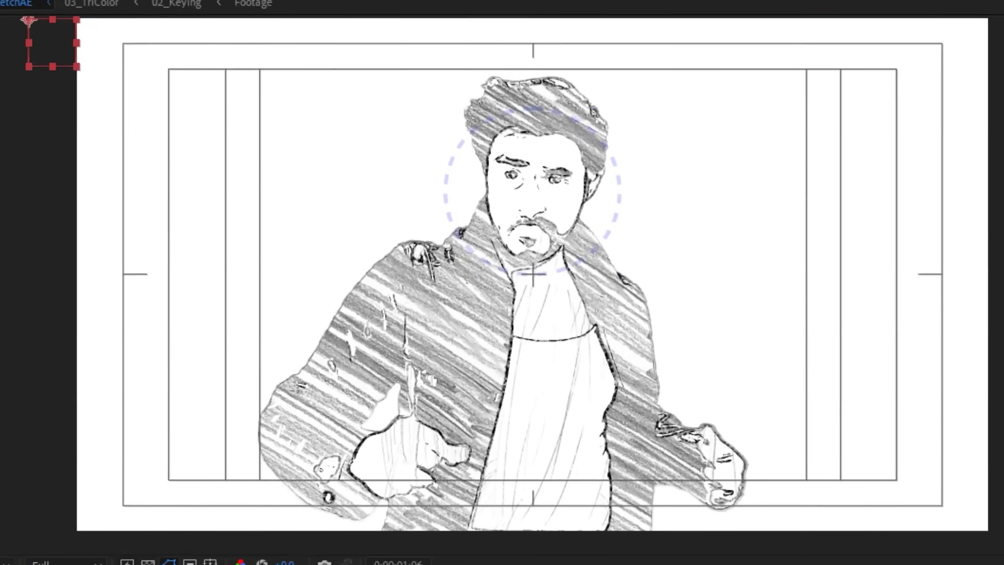
pyautogui.moveTo(445, 377); pyautogui.dragTo(520, 359)
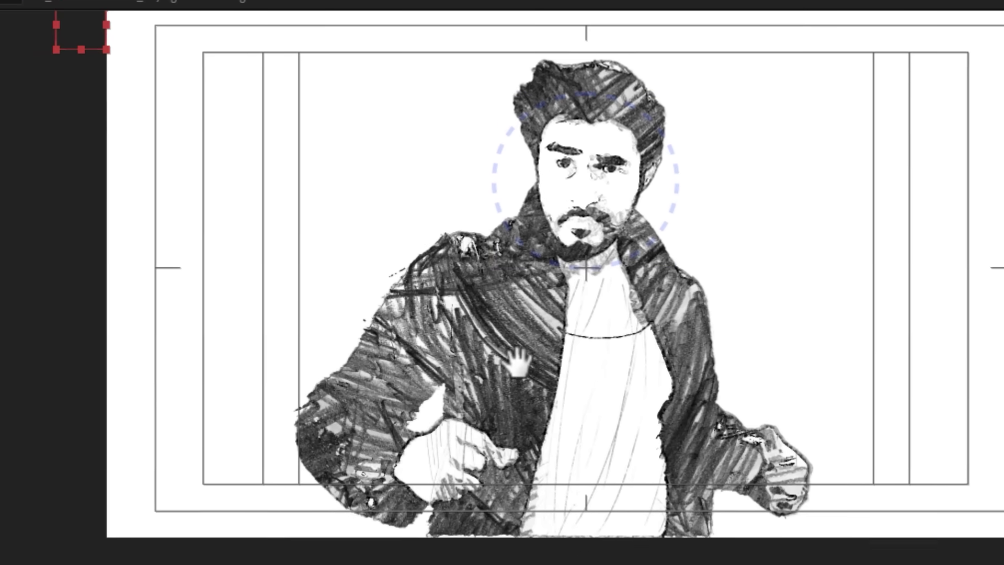
pyautogui.scroll(2, 504, 377)
pyautogui.moveTo(516, 415); pyautogui.dragTo(288, 181)
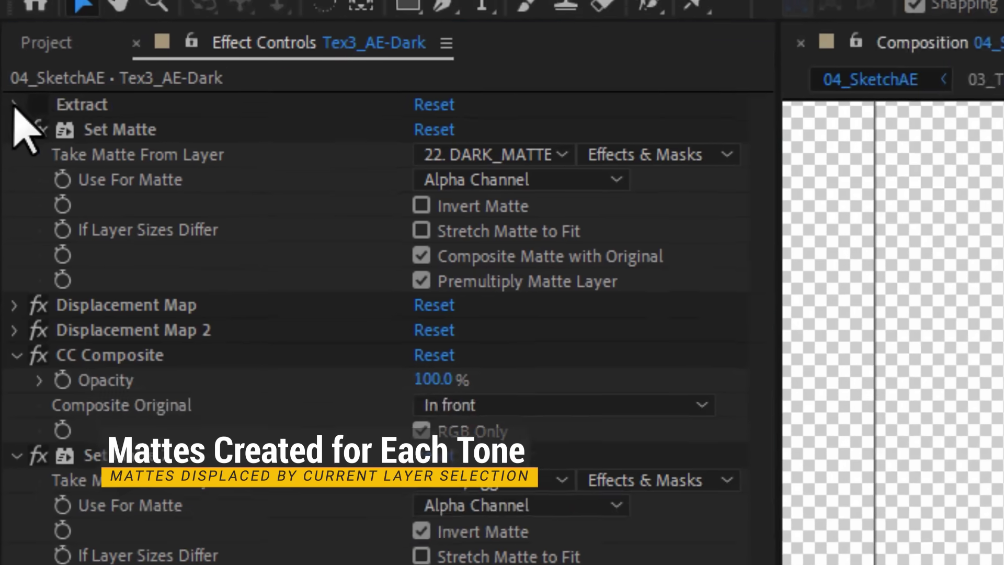
pyautogui.click(32, 65)
pyautogui.press('Delete')
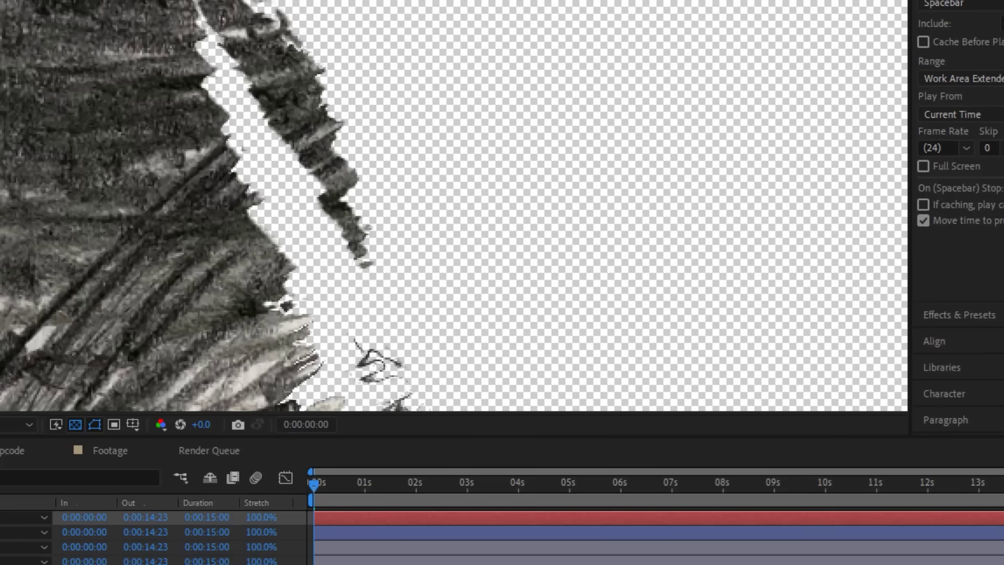
pyautogui.scroll(-3, 408, 224)
pyautogui.scroll(3, 296, 183)
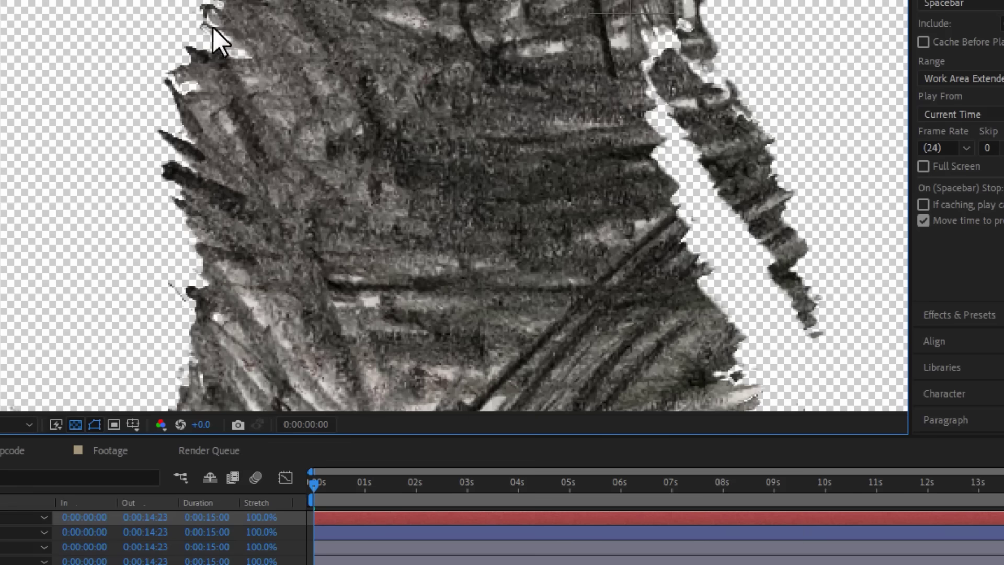
pyautogui.moveTo(393, 76); pyautogui.dragTo(275, 72)
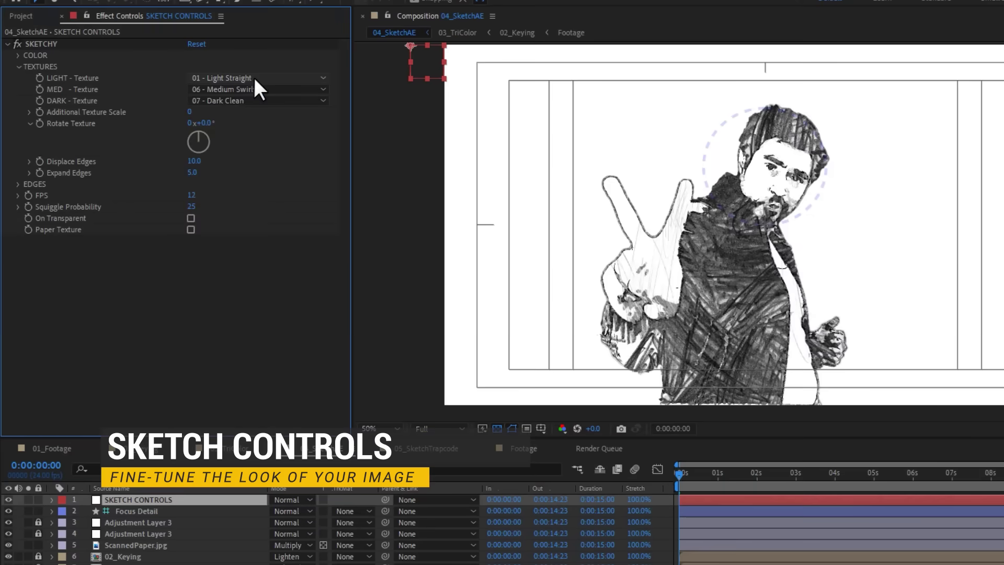
# Try 06 - Medium Swirly as the DARK texture in the SKETCHY effect
pyautogui.click(253, 77)
pyautogui.click(255, 89)
pyautogui.click(262, 101)
pyautogui.click(268, 217)
pyautogui.click(261, 101)
pyautogui.click(261, 187)
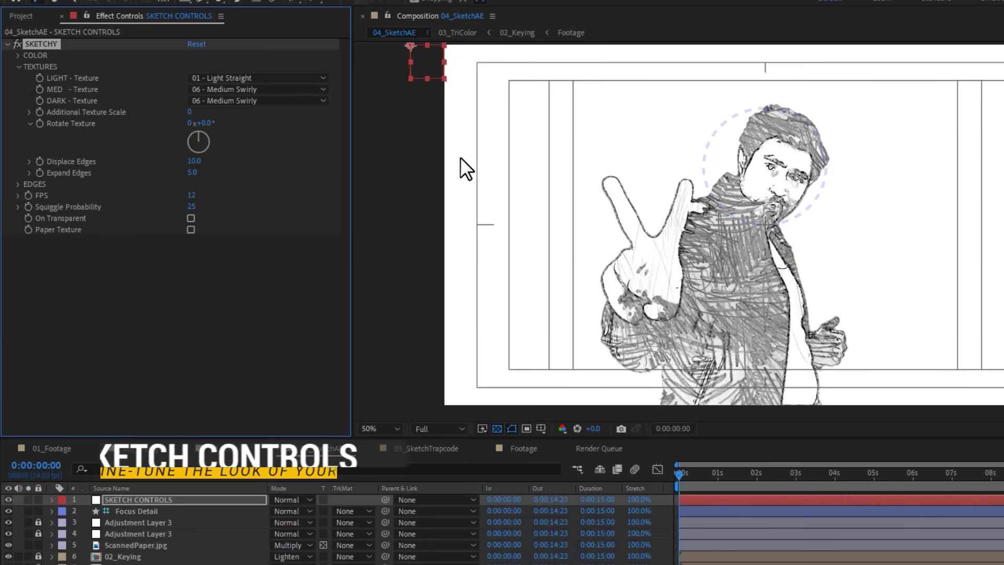
# Set the DARK texture to 09 - Darkest Muddy and enable keyframing for the texture choices
pyautogui.click(261, 100)
pyautogui.click(244, 232)
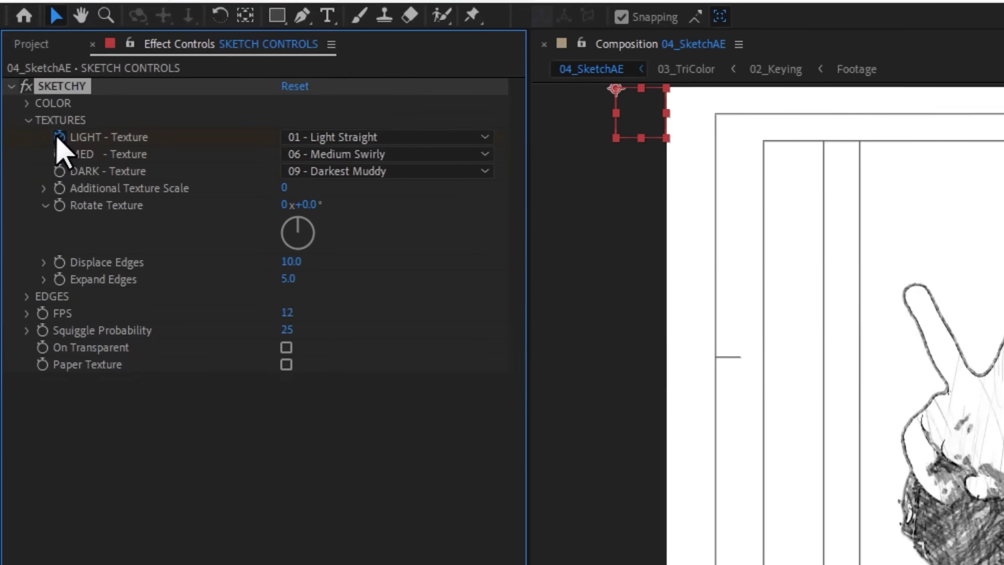
pyautogui.click(59, 154)
pyautogui.click(59, 171)
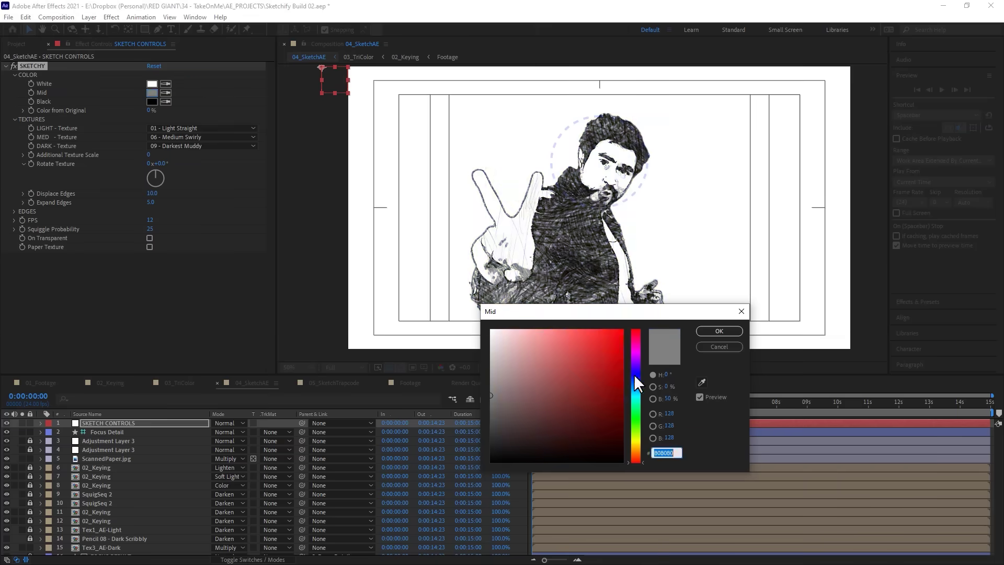
# Change the sketch's Mid color to a light violet-blue and set Color from Original to 100%
pyautogui.click(634, 374)
pyautogui.click(547, 371)
pyautogui.press('Return')
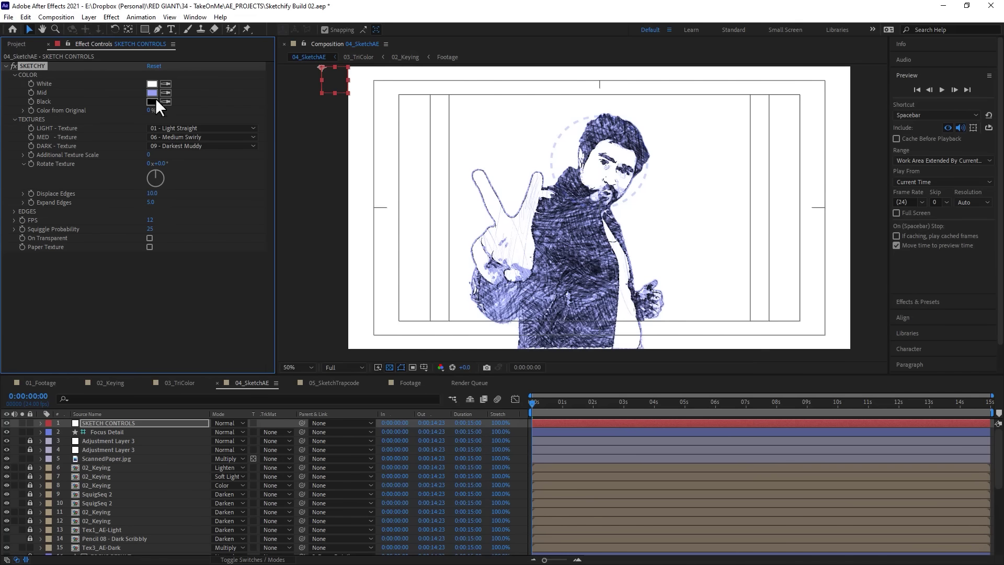
pyautogui.moveTo(252, 118); pyautogui.dragTo(490, 135)
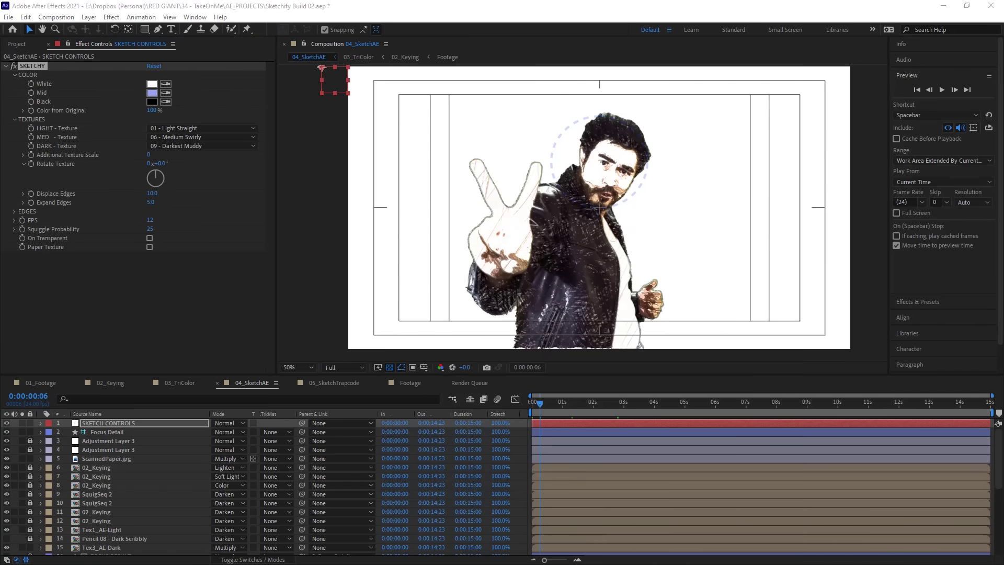
# Show the EDGES settings and review the sketch's outlines at several times, including 0:00:03:15
pyautogui.click(14, 212)
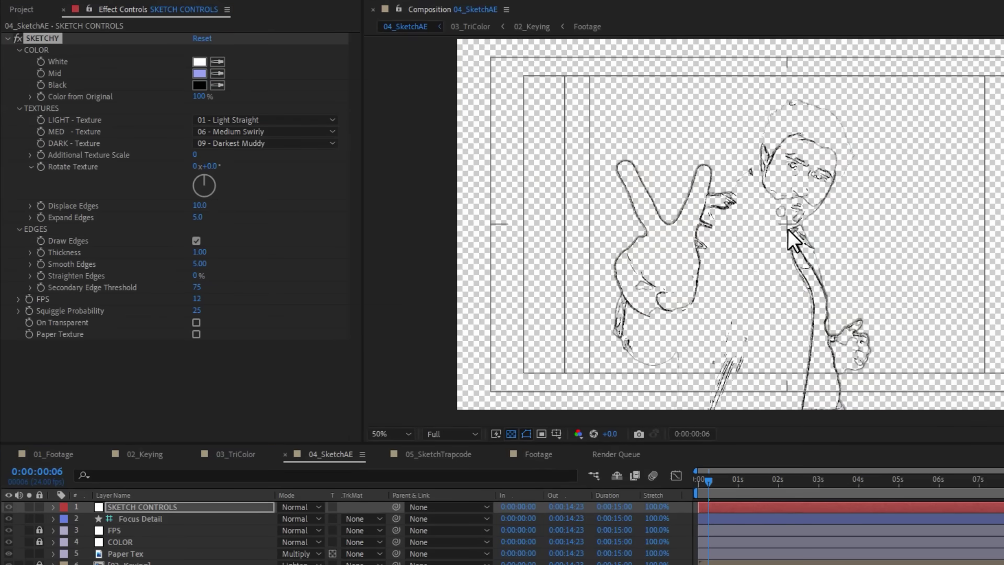
pyautogui.scroll(1, 789, 228)
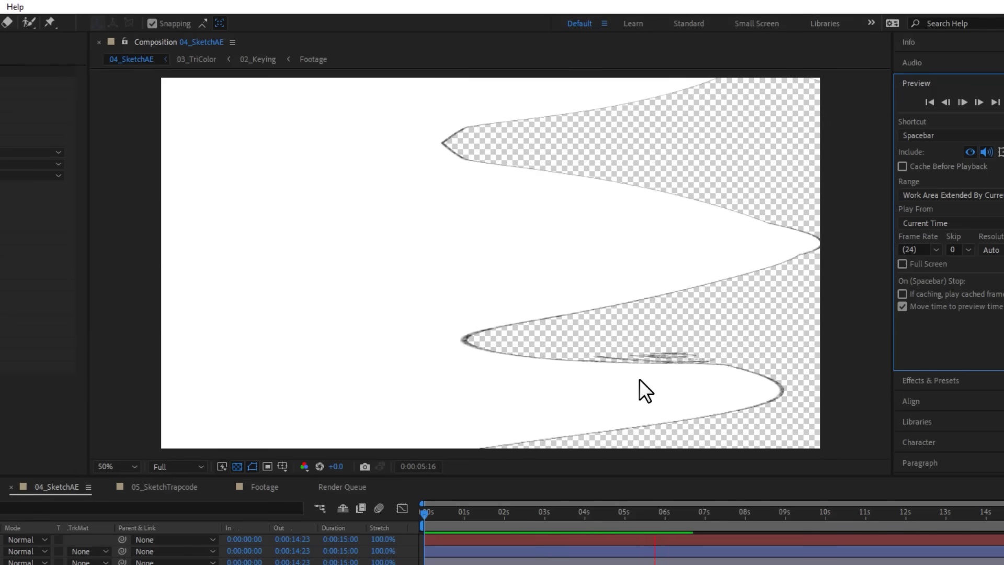
pyautogui.click(575, 515)
pyautogui.click(570, 515)
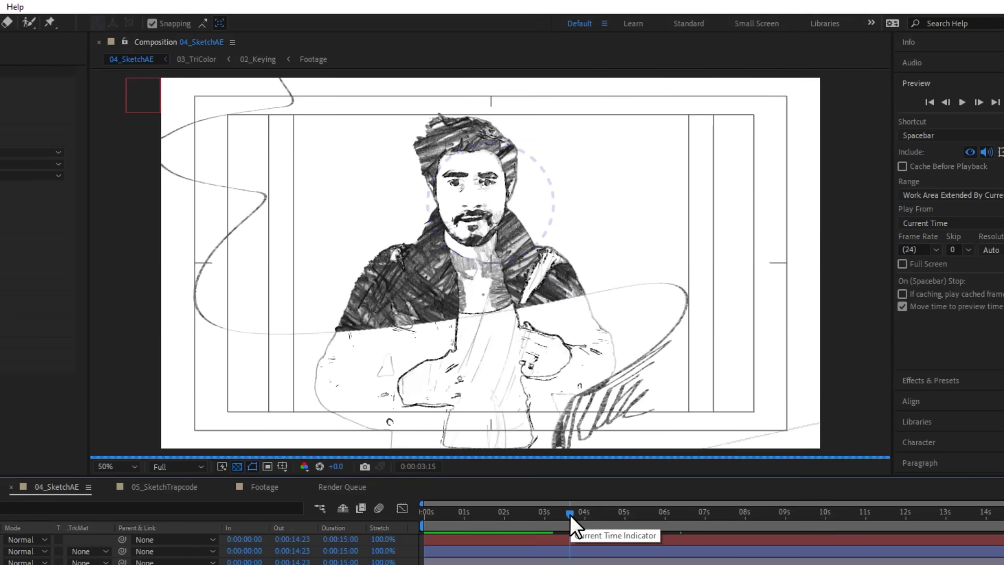
pyautogui.click(511, 513)
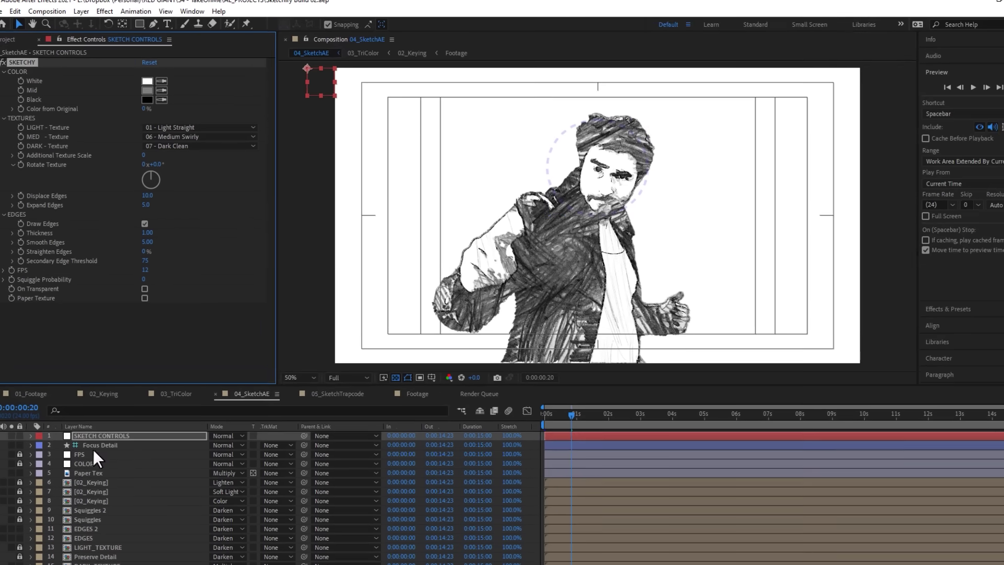
# Position the Focus Detail ellipse over the face and enlarge it around the head and shoulders, with a FEATHER value of 183
pyautogui.click(130, 558)
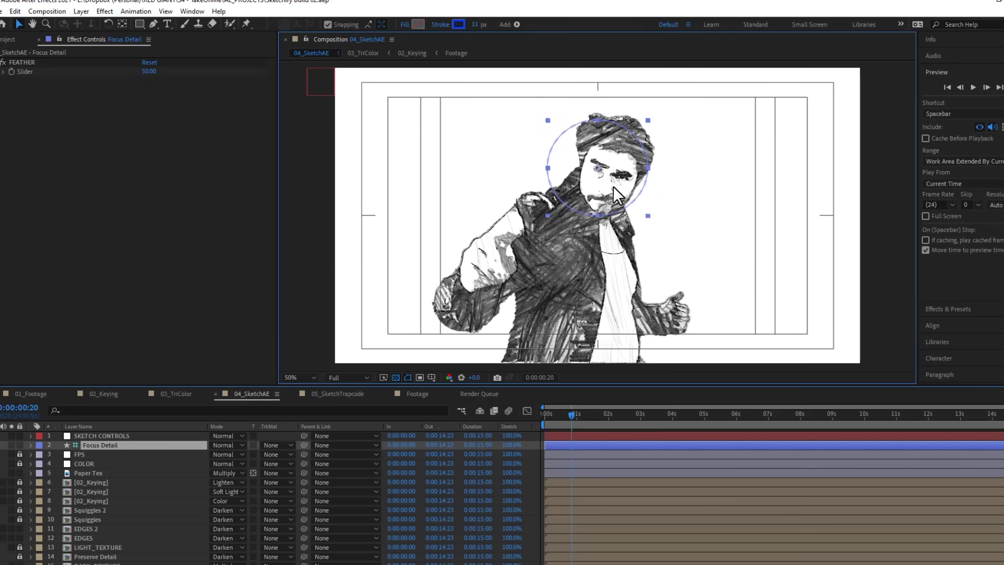
pyautogui.moveTo(613, 186); pyautogui.dragTo(629, 203)
pyautogui.scroll(1, 636, 201)
pyautogui.scroll(-1, 630, 205)
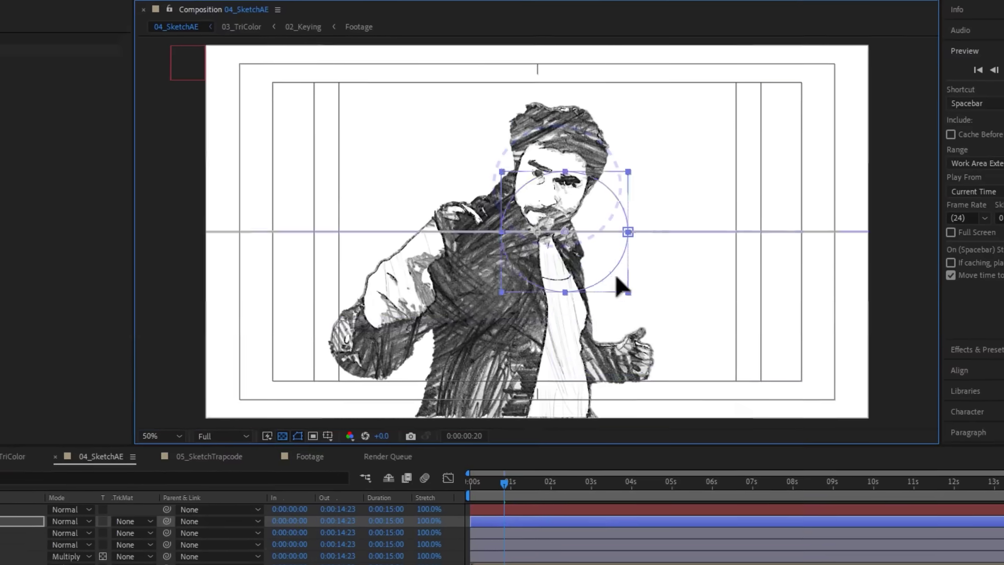
pyautogui.moveTo(617, 281); pyautogui.dragTo(657, 365)
pyautogui.click(552, 206)
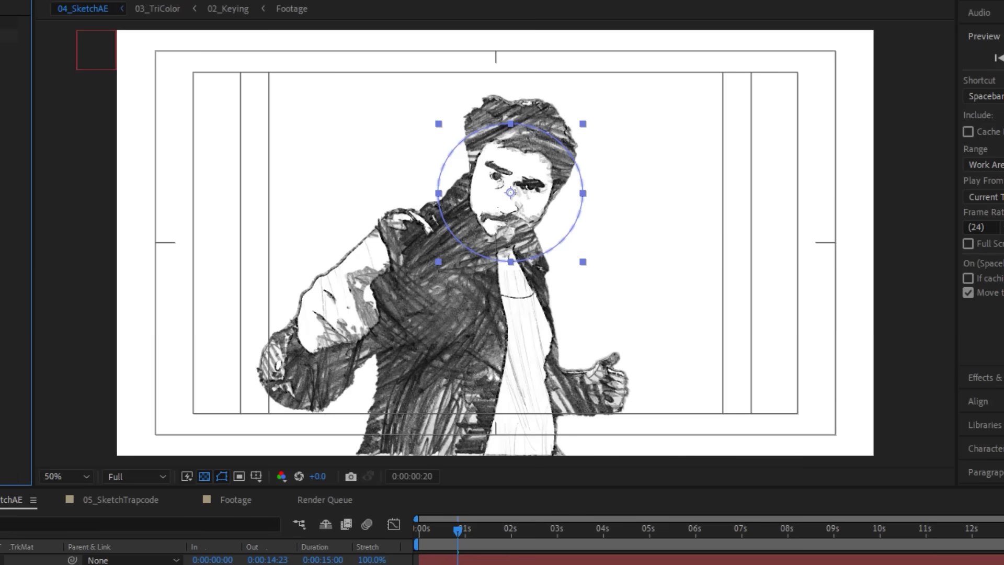
pyautogui.moveTo(582, 262); pyautogui.dragTo(674, 348)
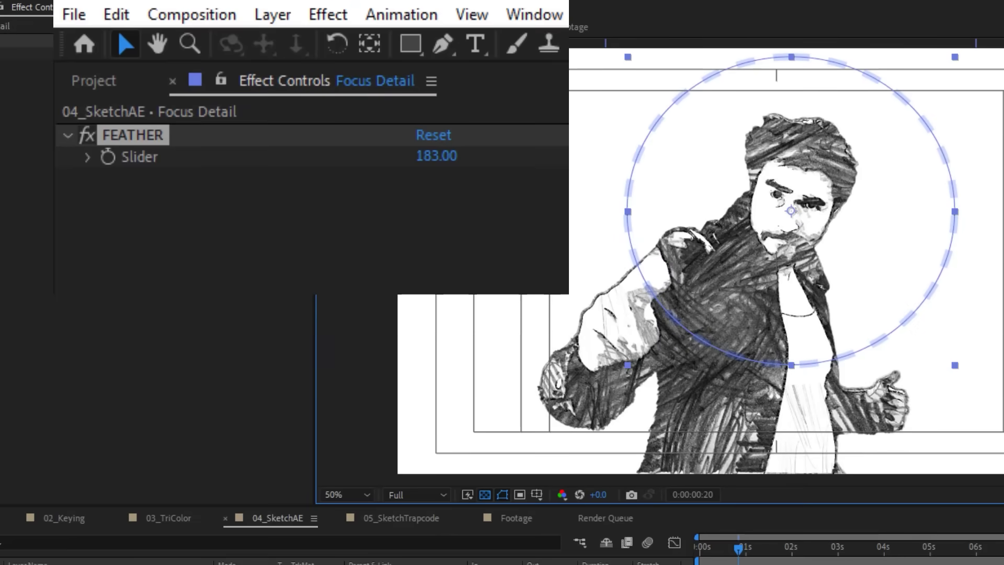
pyautogui.press('space')
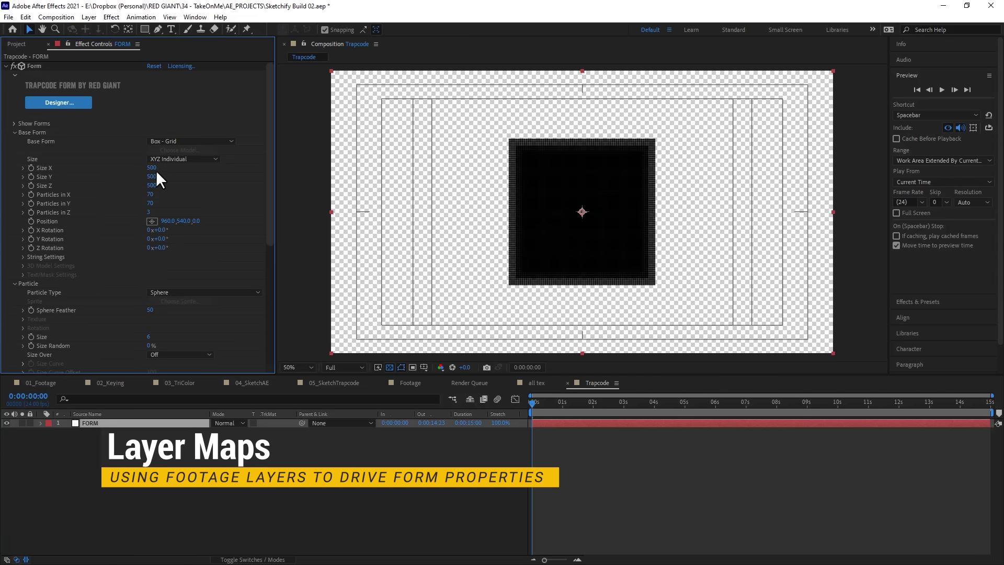
# Size the Form's box grid to X 1920, Y 1080 and Z 0, with 1 particle in Z
pyautogui.click(153, 168)
pyautogui.write('1080')
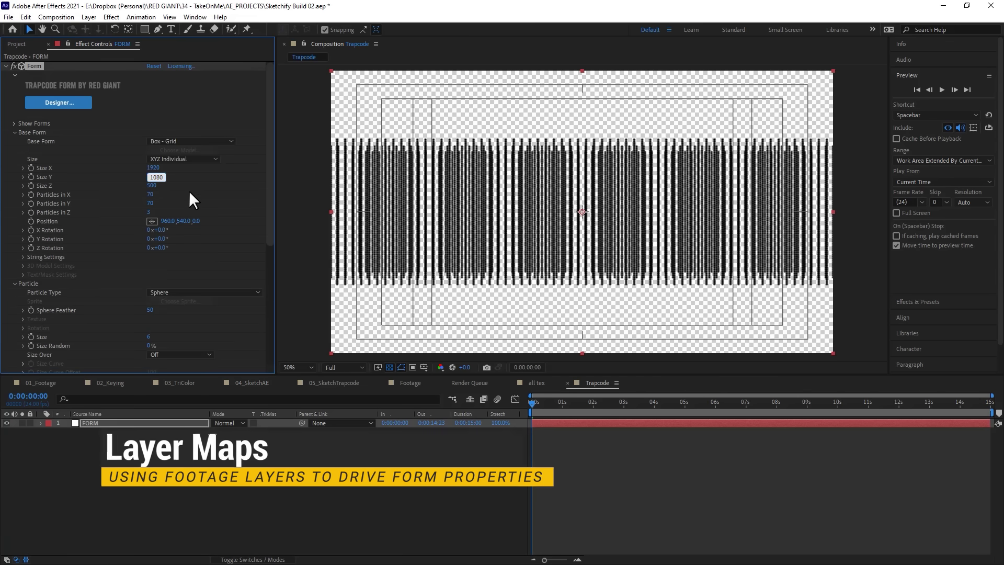
pyautogui.press('Tab')
pyautogui.write('0')
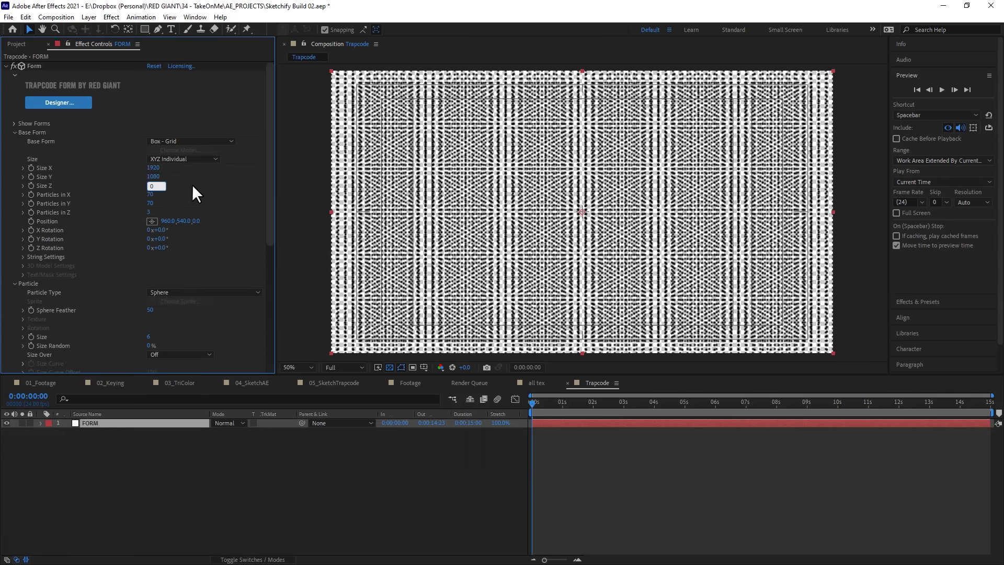
pyautogui.press('Tab')
pyautogui.press('Tab')
pyautogui.press('Tab')
pyautogui.write('1')
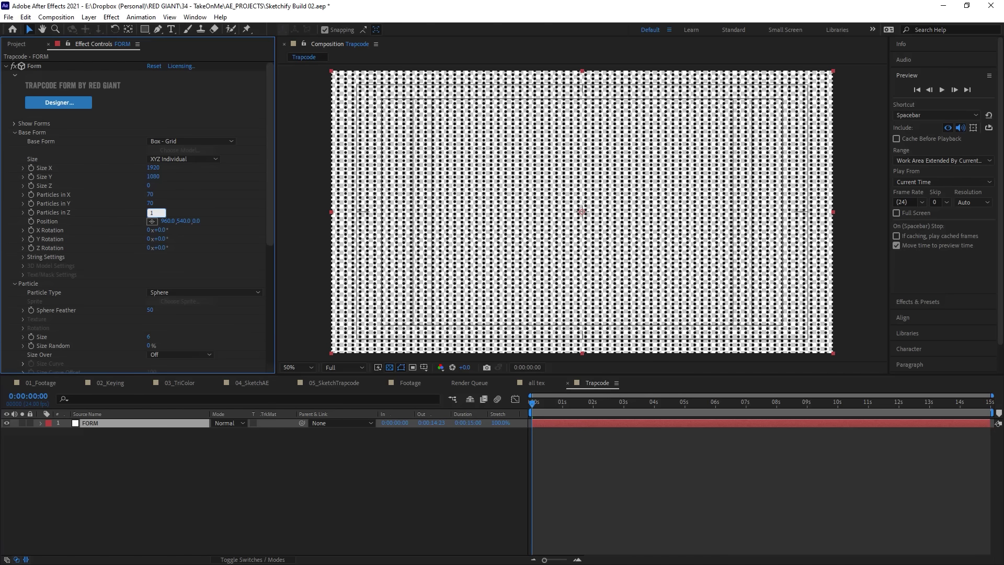
pyautogui.press('Return')
# Add the 02_Keying composition beneath the FORM layer in the Trapcode composition and hide it
pyautogui.click(16, 45)
pyautogui.click(46, 159)
pyautogui.moveTo(46, 158); pyautogui.dragTo(159, 451)
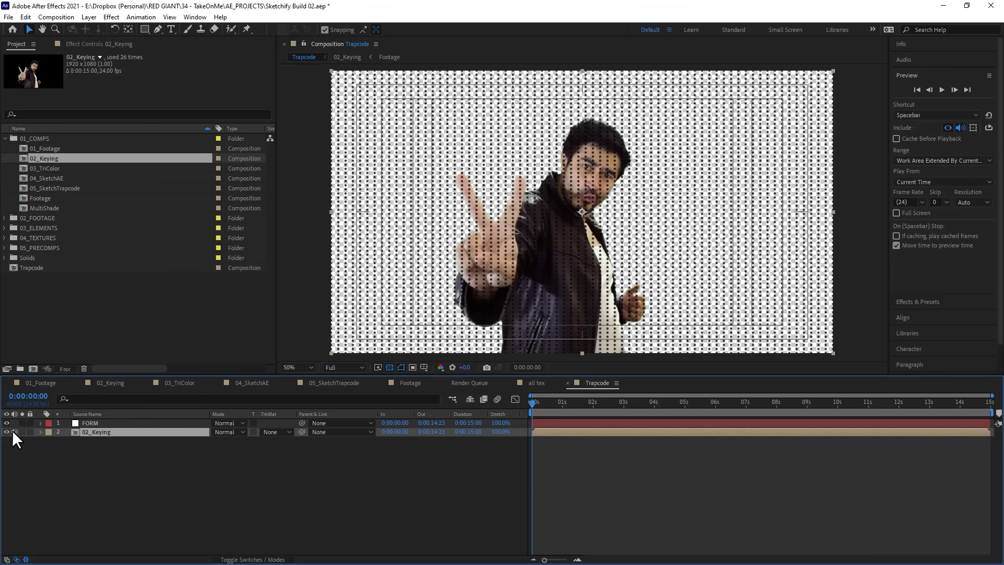
pyautogui.hotkey('ctrl', 'shift', 'a')
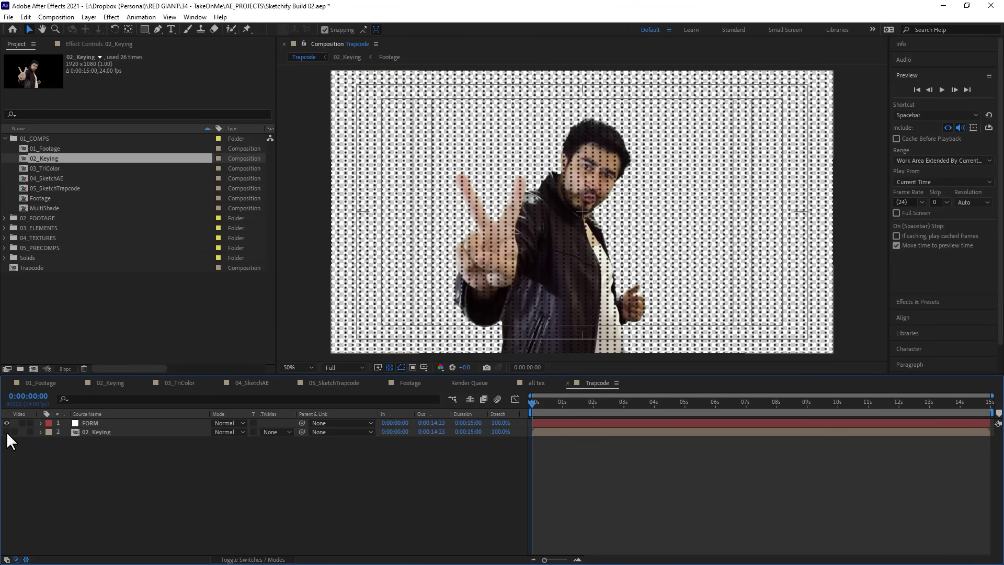
# Set the FORM layer's particle Size to 16 and preview the animation
pyautogui.click(83, 423)
pyautogui.moveTo(150, 101); pyautogui.dragTo(154, 102)
pyautogui.press('space')
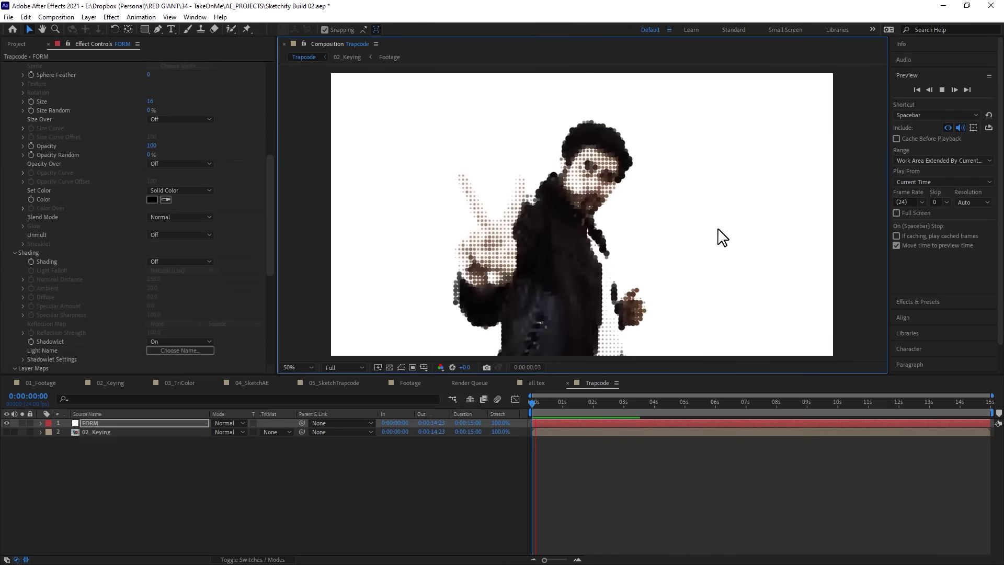
# Create a new camera in the Trapcode composition and orbit it around the particles
pyautogui.hotkey('ctrl', 'alt', 'shift', 'c')
pyautogui.press('Return')
pyautogui.press('c')
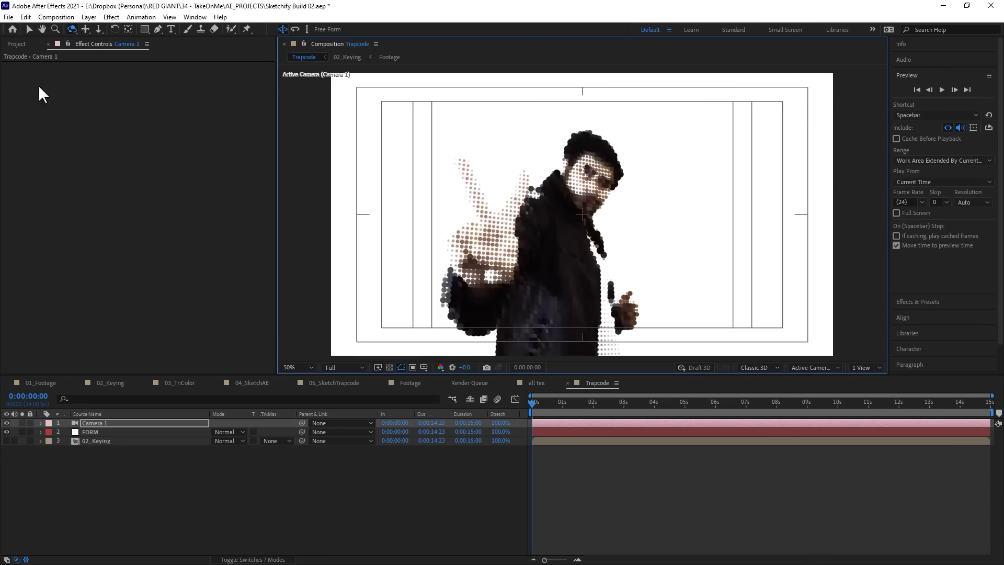
# Try scattering the FORM layer's particles with the Disperse value, and undo the change
pyautogui.hotkey('ctrl', 'Down')
pyautogui.scroll(-1, 104, 283)
pyautogui.moveTo(151, 333); pyautogui.dragTo(822, 260)
pyautogui.hotkey('ctrl', 'z')
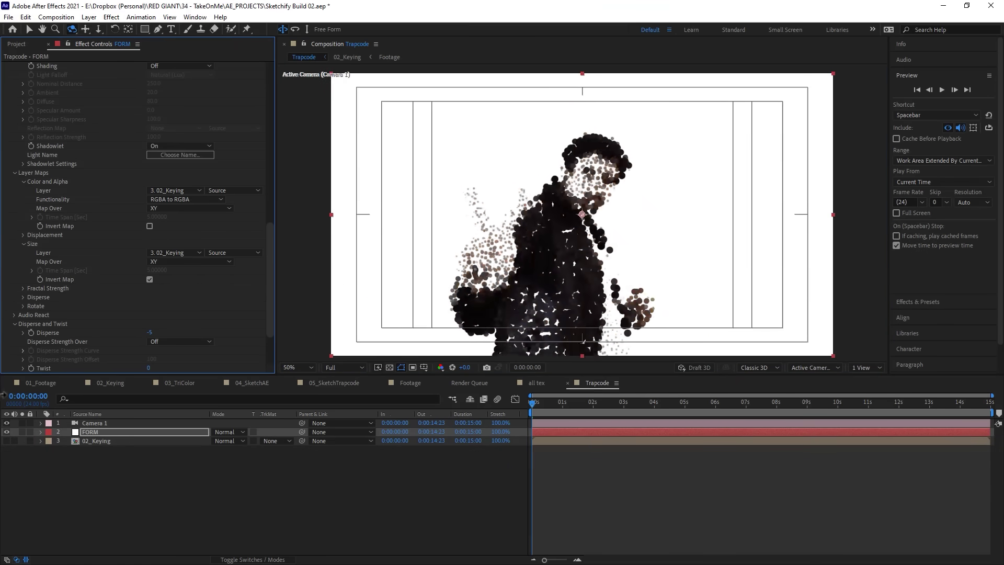
pyautogui.hotkey('ctrl', 'shift', 'z')
pyautogui.hotkey('ctrl', 'z')
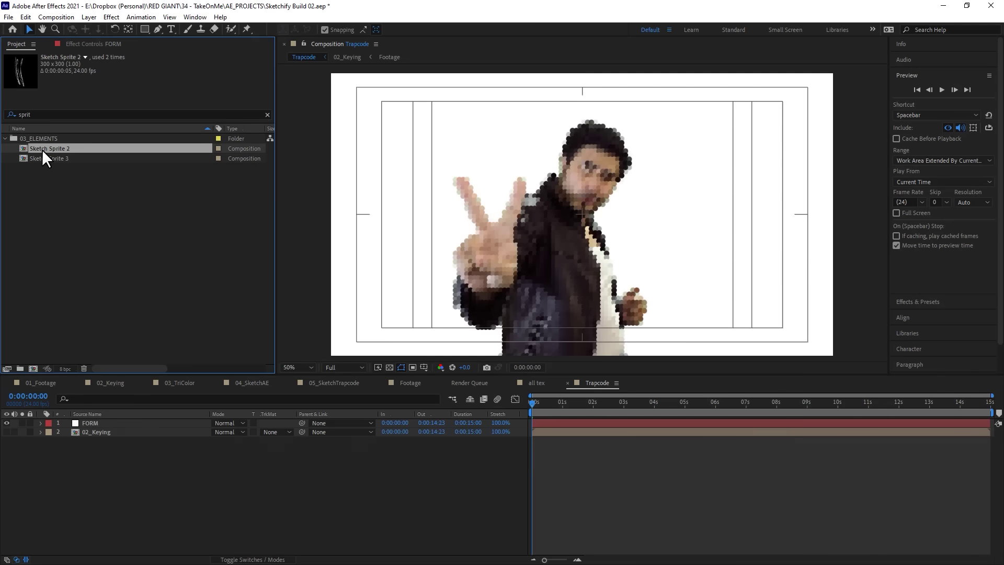
# Preview the pencil-stroke animation in the Sketch Sprite 2 composition and return to the Trapcode composition
pyautogui.doubleClick(42, 149)
pyautogui.press('pagedown')
pyautogui.press('pagedown')
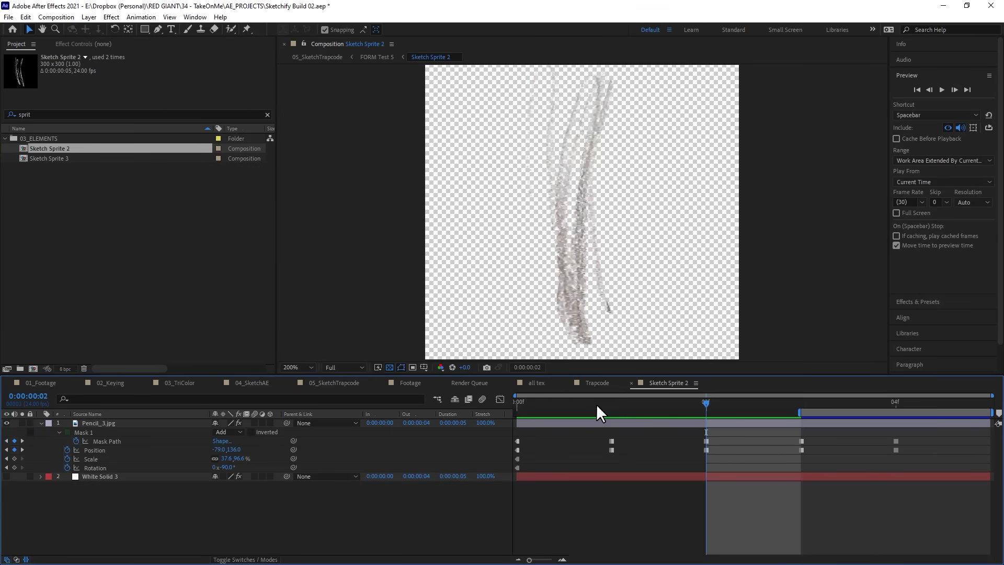
pyautogui.press('space')
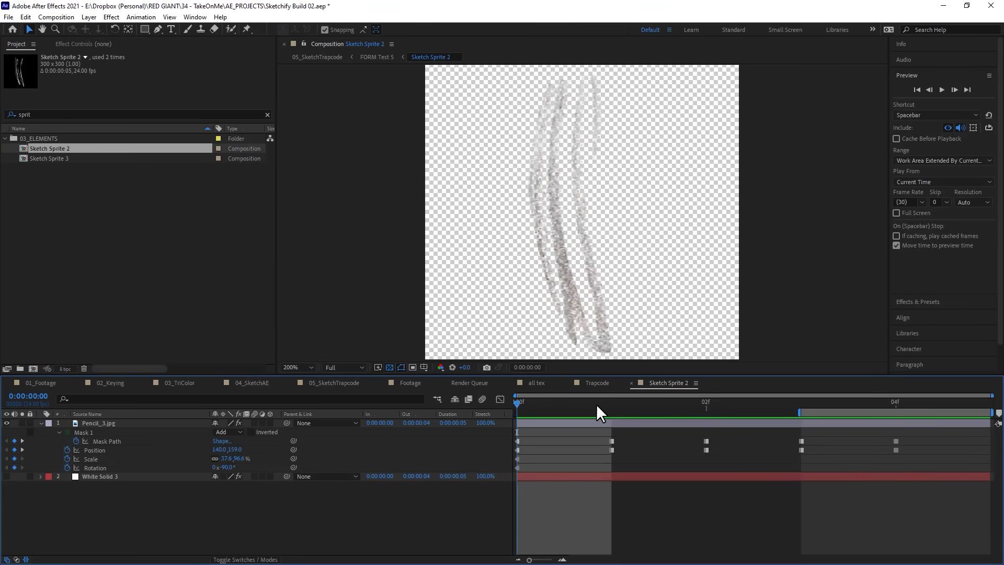
pyautogui.click(596, 382)
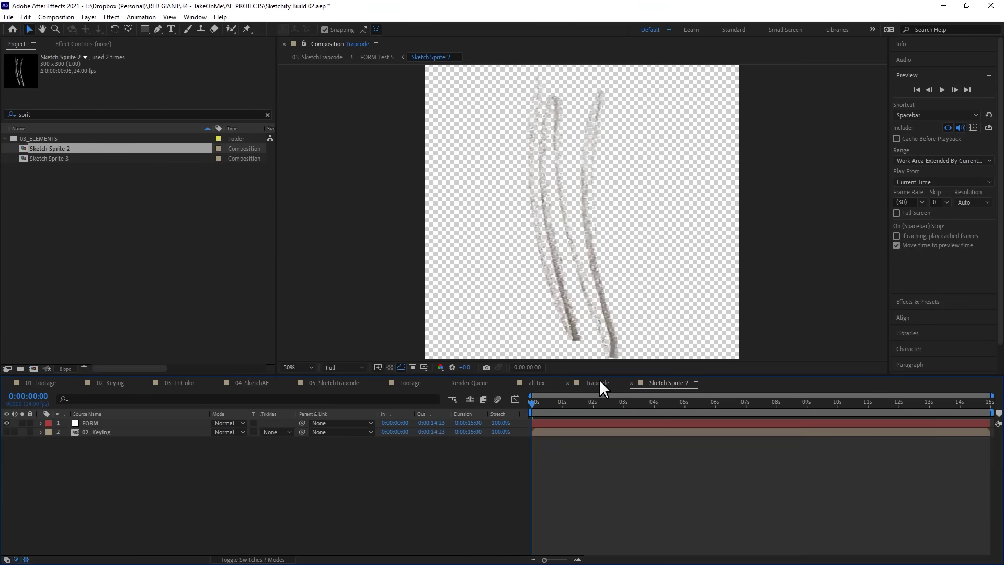
# Set Sketch Sprite 2 as the texture layer for the FORM layer's Sprite particles, with Time Sampling at Random - Loop
pyautogui.click(177, 186)
pyautogui.click(193, 236)
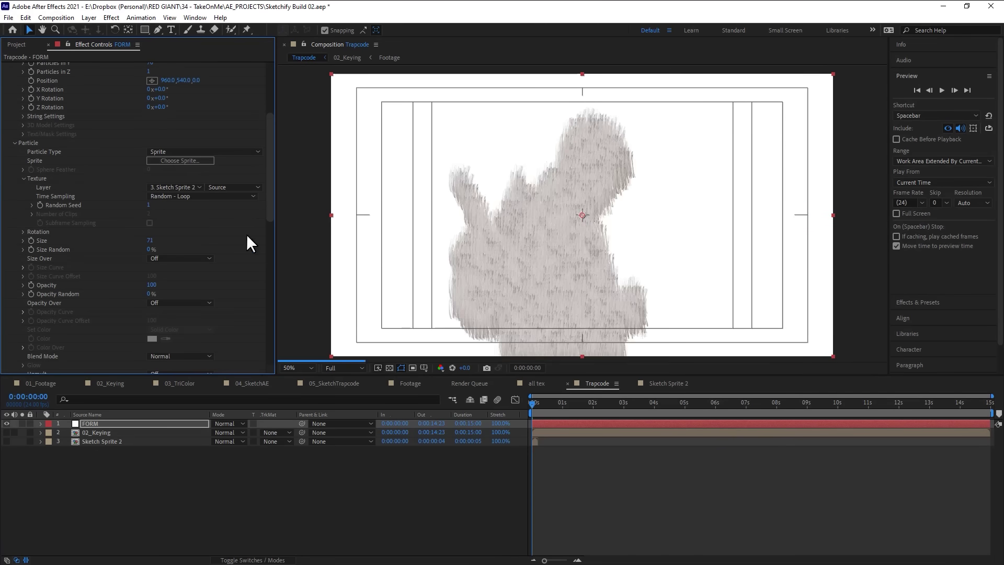
# Set the FORM layer's Particles in X to 38 and Particles in Y to 26
pyautogui.moveTo(270, 218); pyautogui.dragTo(252, 352)
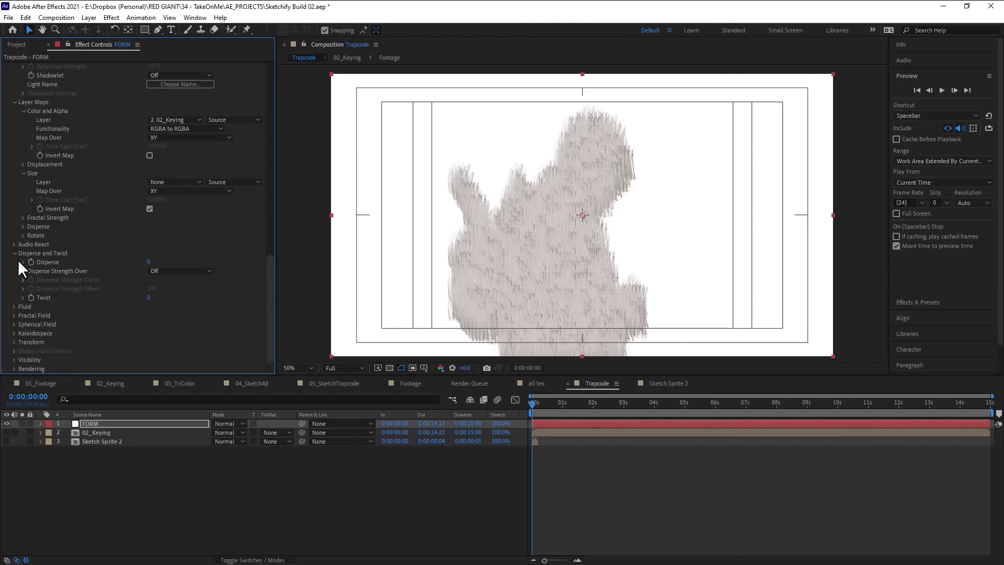
pyautogui.scroll(3, 470, 206)
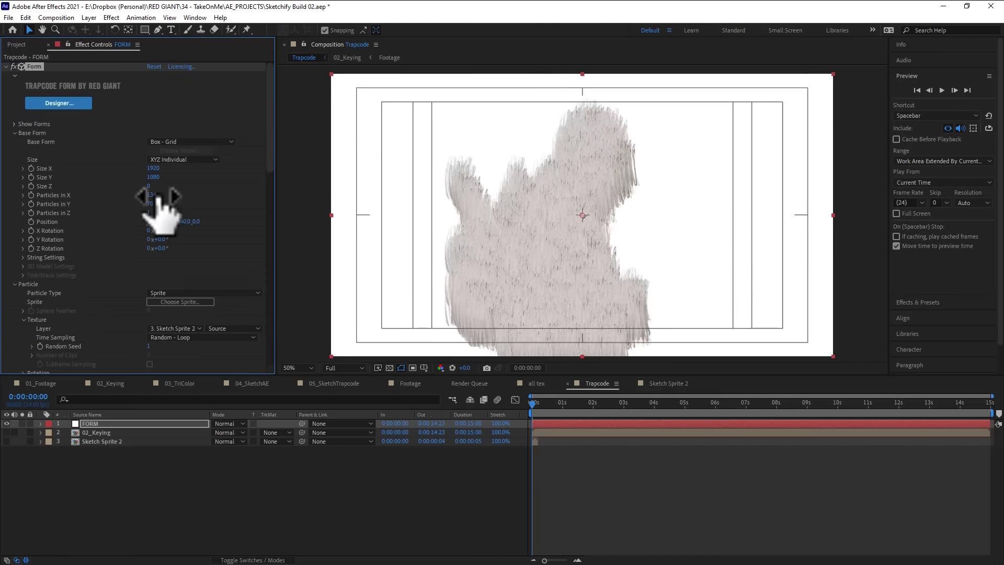
pyautogui.moveTo(152, 203); pyautogui.dragTo(131, 216)
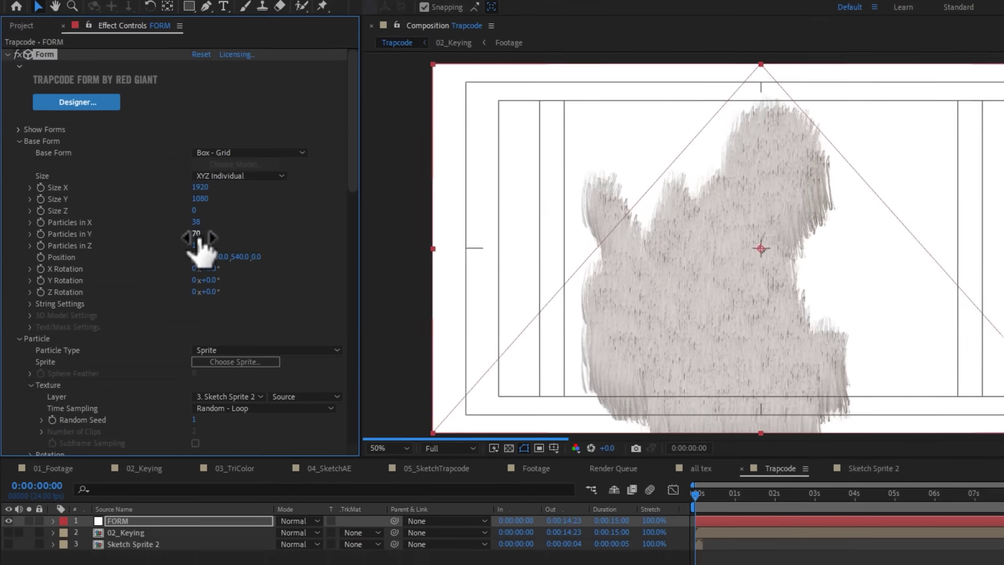
pyautogui.moveTo(198, 236); pyautogui.dragTo(193, 268)
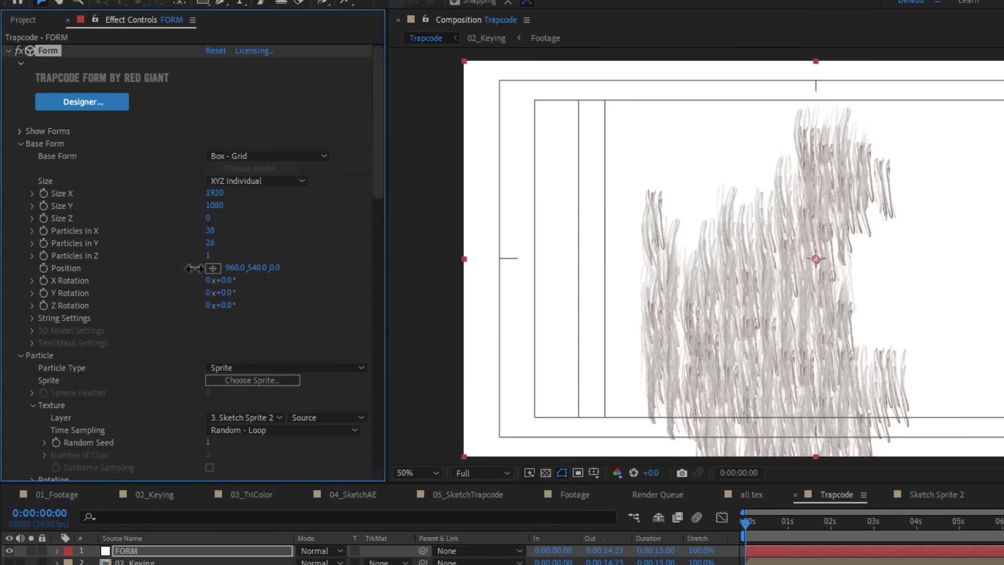
# Examine the pencil-stroke particles up close and move the current time to 0:00:00:15
pyautogui.press('/')
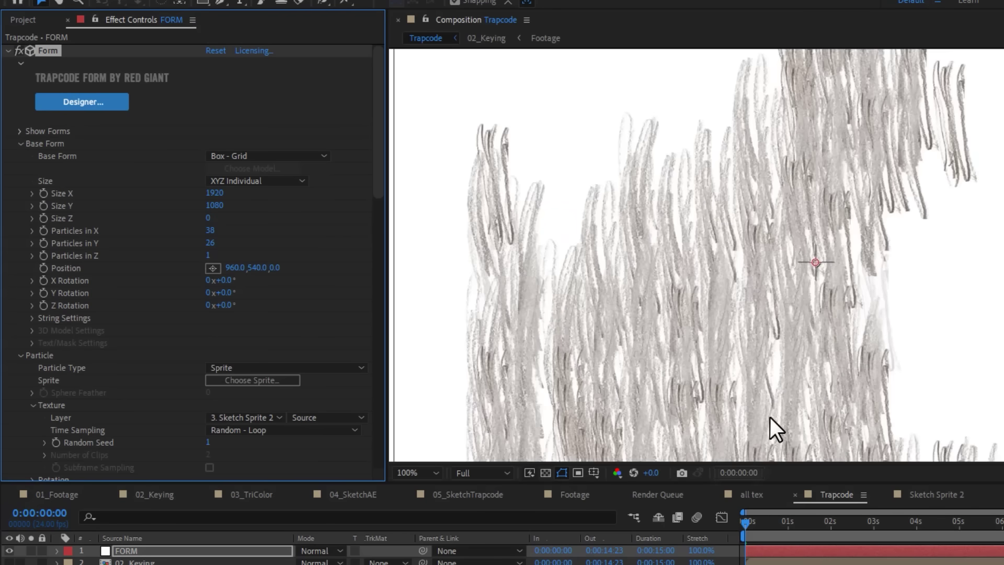
pyautogui.moveTo(813, 318); pyautogui.dragTo(842, 236)
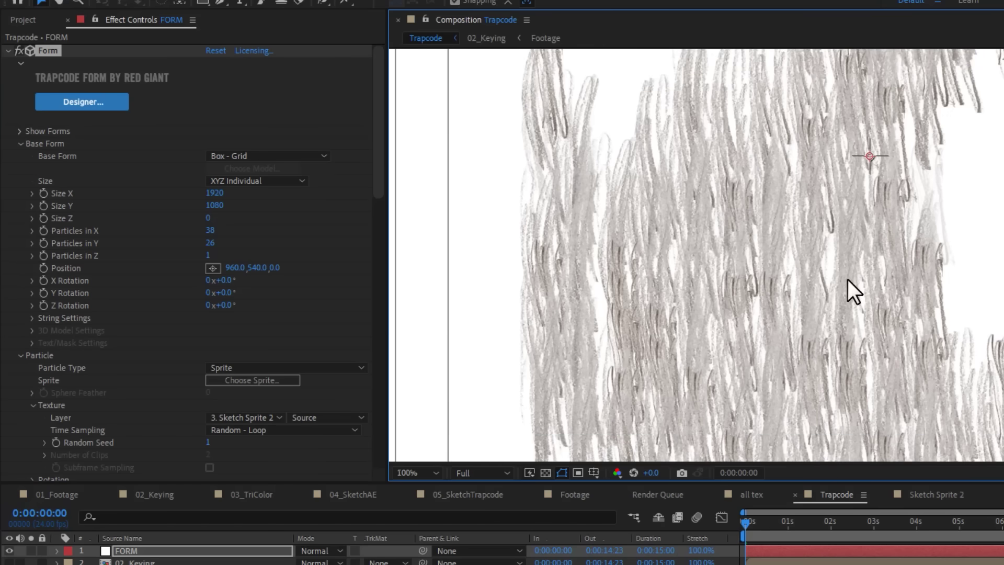
pyautogui.scroll(-1, 832, 269)
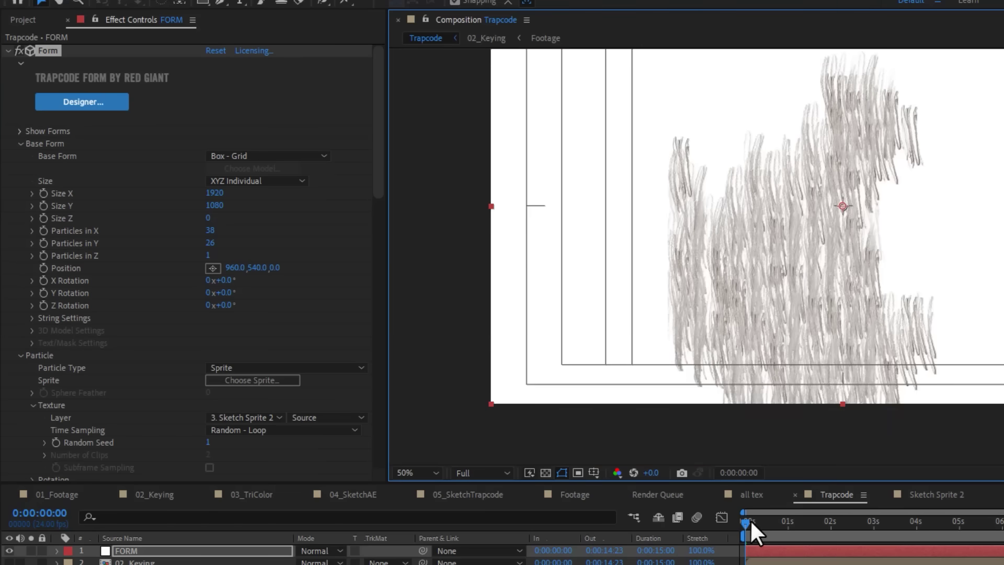
pyautogui.moveTo(750, 519); pyautogui.dragTo(772, 521)
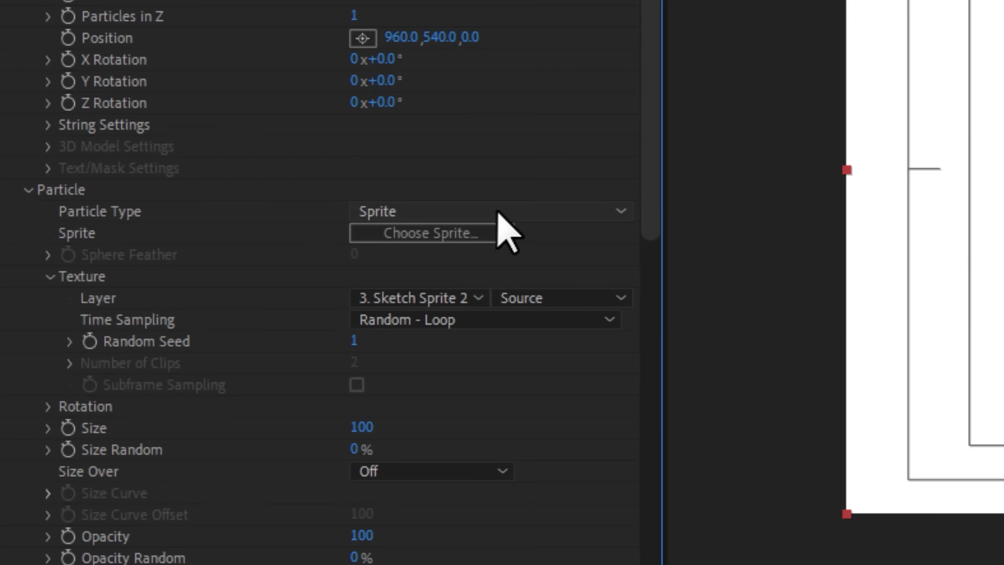
# Try Sprite Colorize on the FORM particles with solid red and blue colors, and with the RGBA to RGBA layer map
pyautogui.click(289, 368)
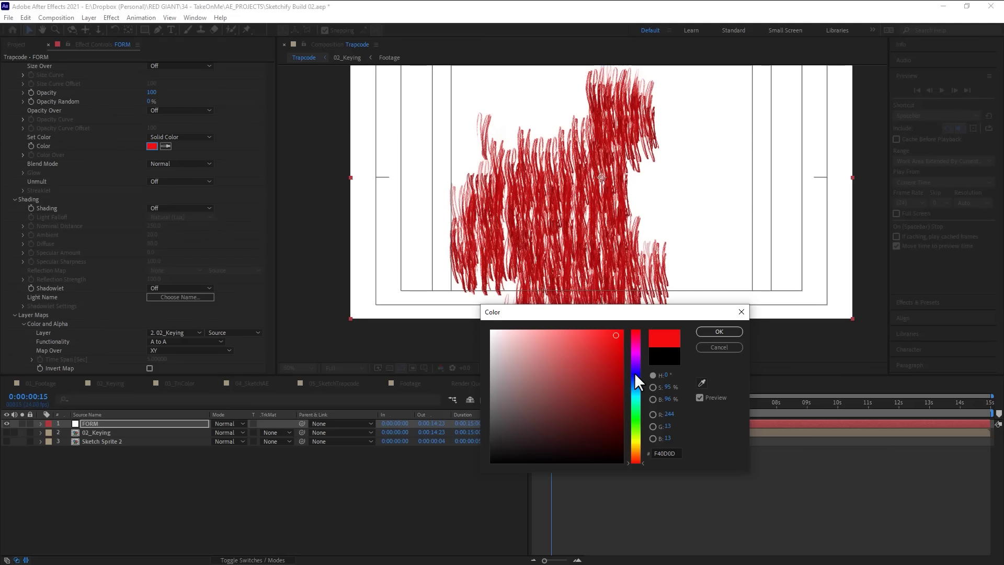
pyautogui.click(635, 372)
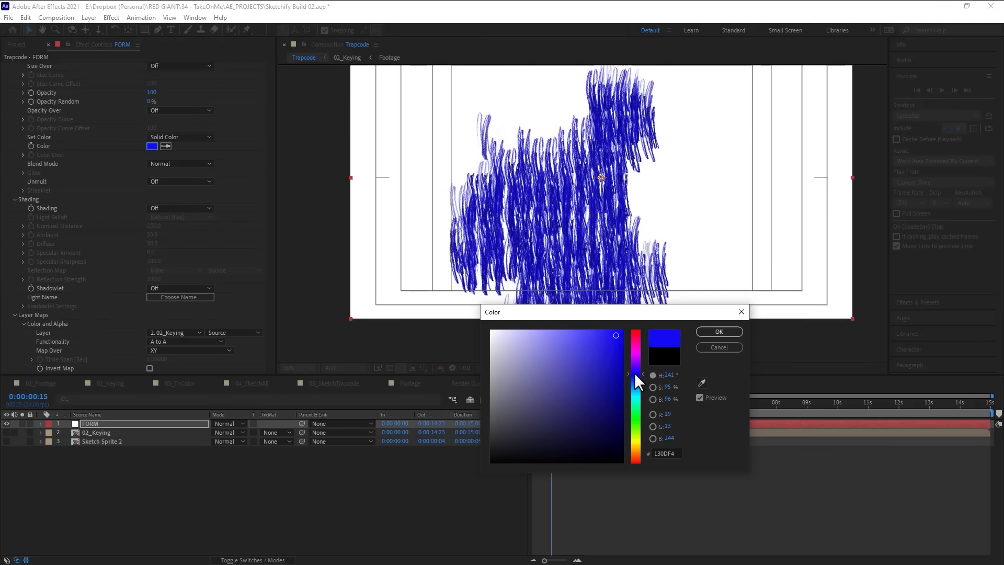
pyautogui.moveTo(635, 373); pyautogui.dragTo(636, 343)
pyautogui.click(201, 342)
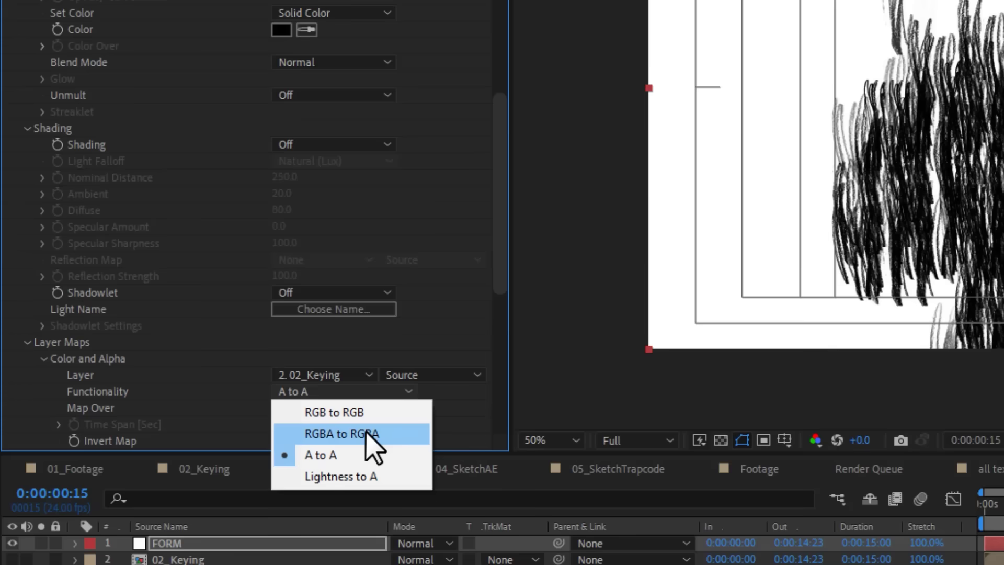
pyautogui.click(366, 433)
# Switch the FORM layer's Particle Type to Sprite and set the particles' Blend Mode to Screen
pyautogui.scroll(2, 573, 181)
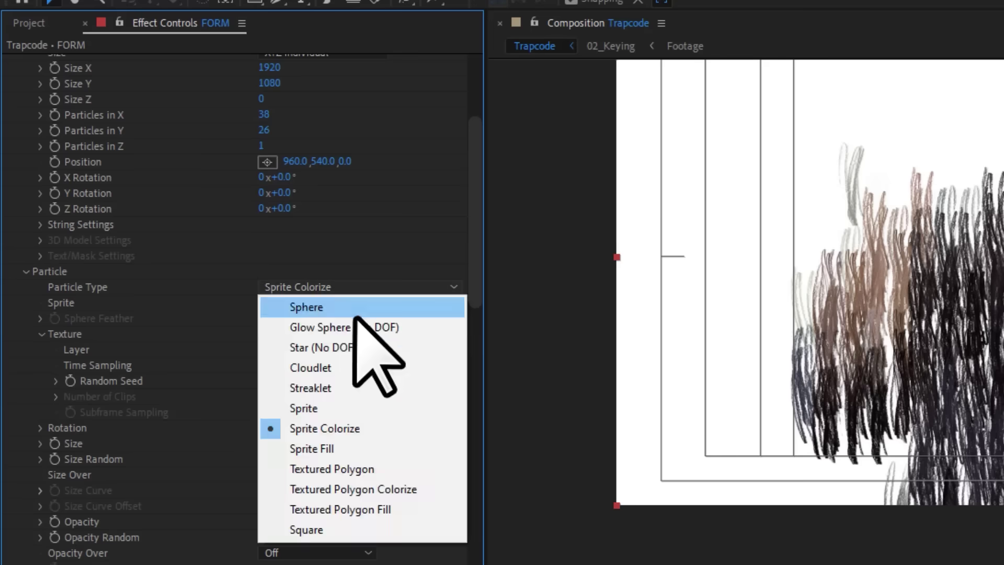
pyautogui.click(178, 265)
pyautogui.scroll(-5, 327, 373)
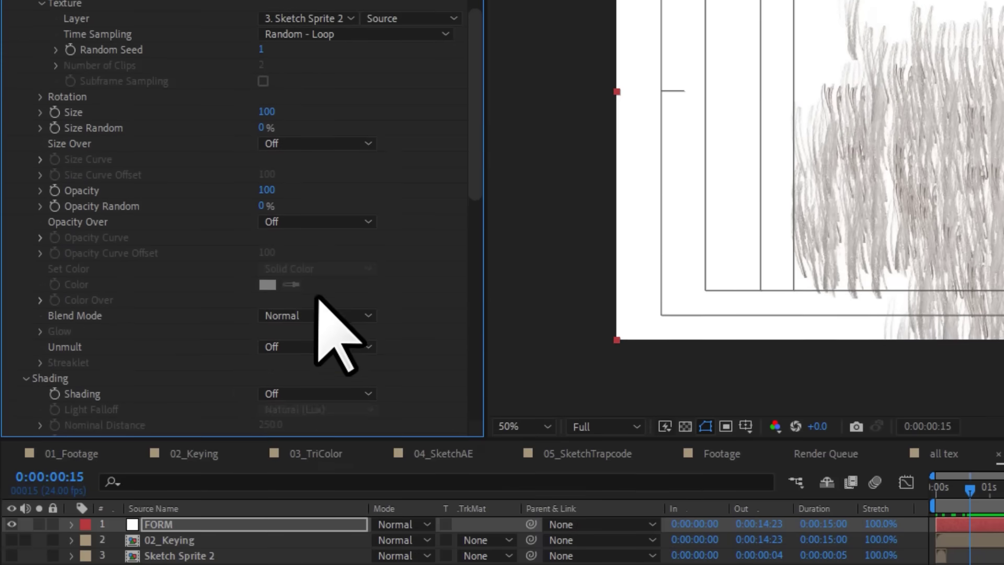
pyautogui.click(317, 479)
pyautogui.click(330, 534)
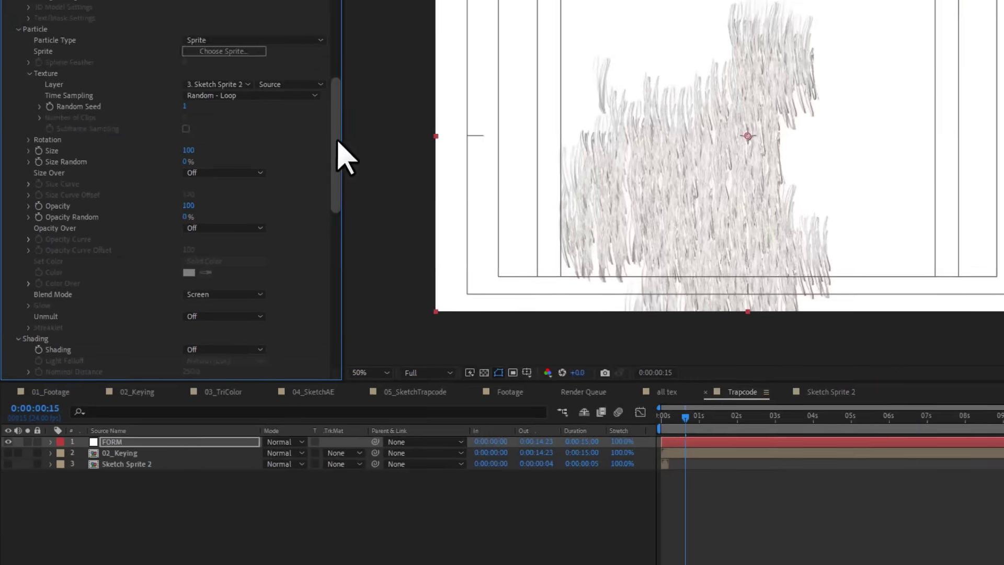
# Apply the Invert effect to the FORM layer and place it around the Form effect to darken the strokes
pyautogui.scroll(6, 251, 115)
pyautogui.click(7, 67)
pyautogui.hotkey('ctrl', 'space')
pyautogui.write('invert')
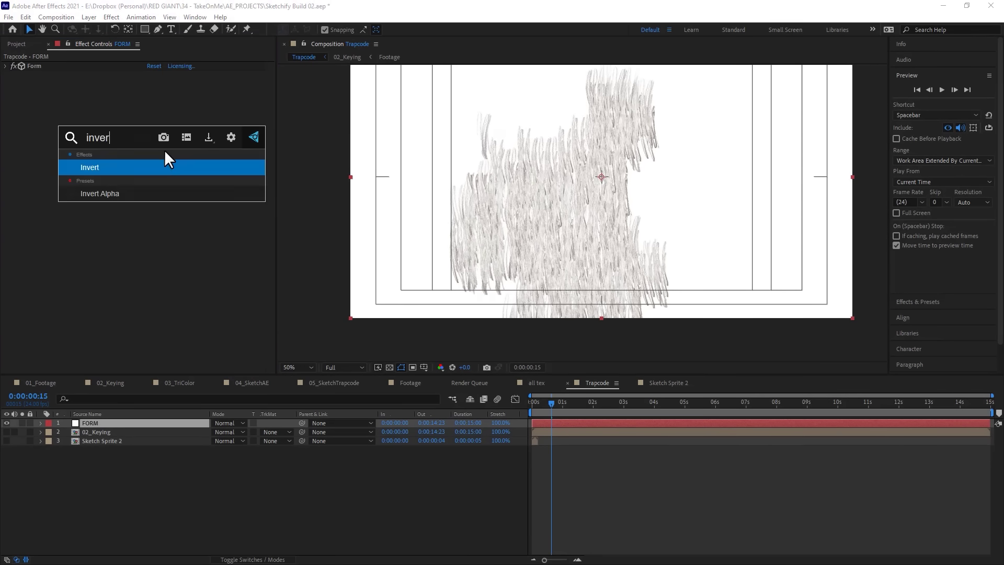
pyautogui.press('Return')
pyautogui.scroll(1, 579, 189)
pyautogui.click(6, 67)
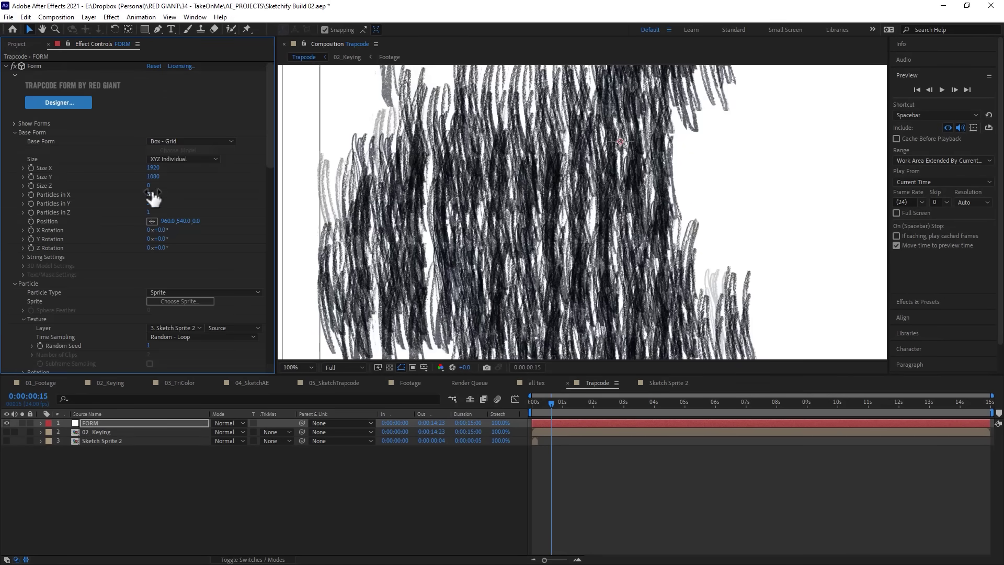
# Increase the FORM layer's Particles in X to make the pencil strokes denser
pyautogui.moveTo(150, 194); pyautogui.dragTo(172, 195)
pyautogui.scroll(-1, 579, 194)
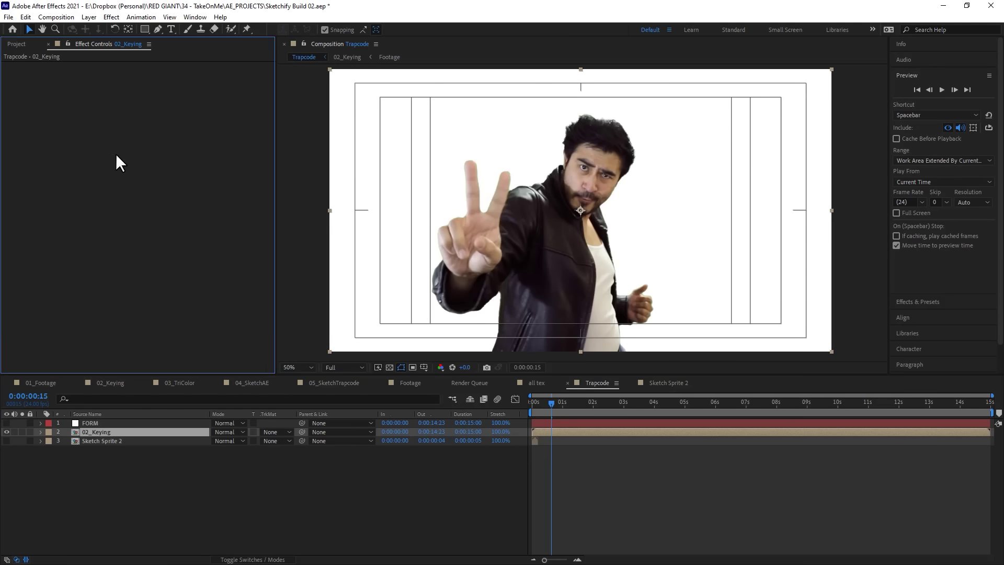
# Apply the Extract effect to the 02_Keying layer and lower its White Point to 61 to isolate the dark areas
pyautogui.hotkey('ctrl', 'space')
pyautogui.write('extra')
pyautogui.press('Return')
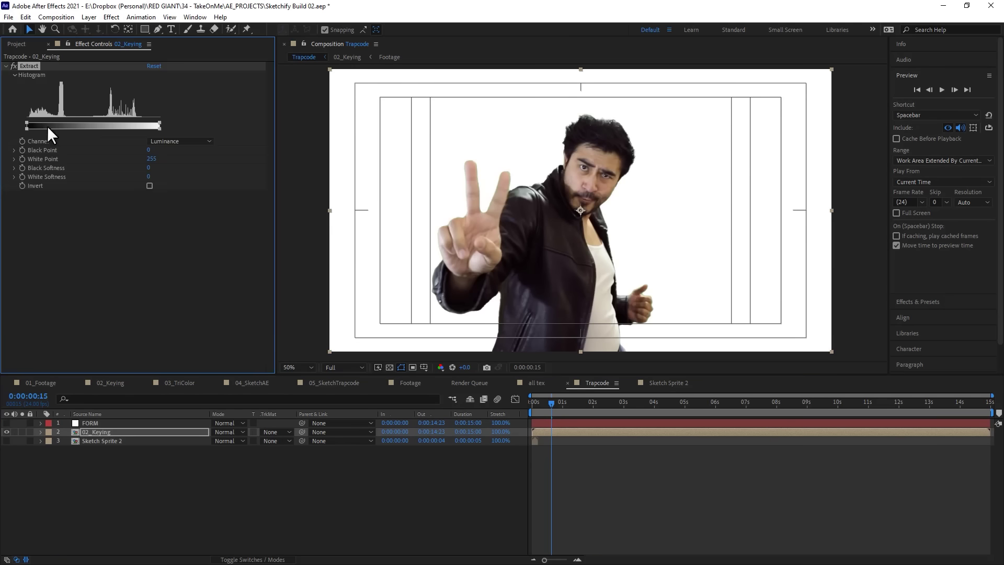
pyautogui.moveTo(159, 119); pyautogui.dragTo(57, 121)
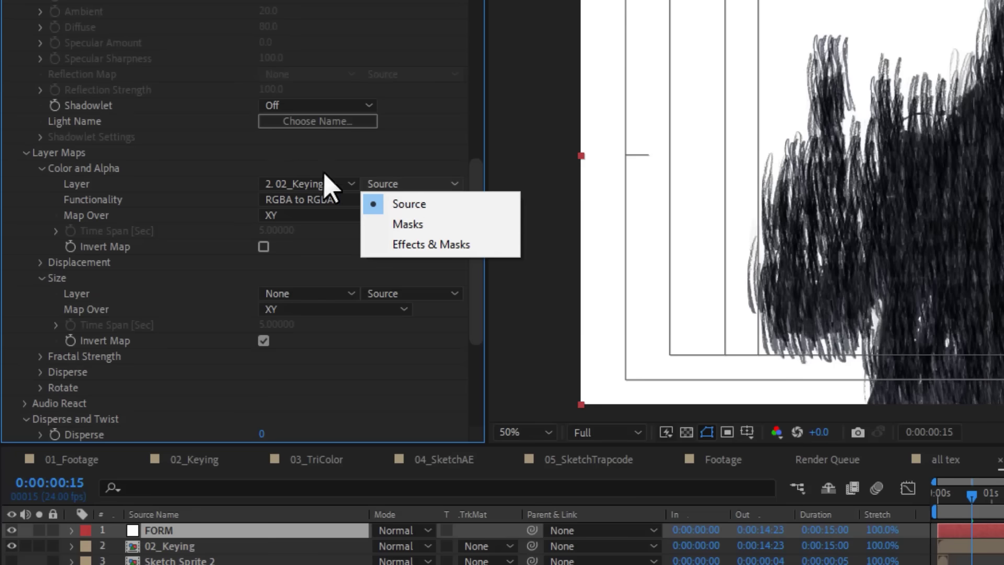
# Make the FORM layer's Color and Alpha map read 02_Keying with Effects & Masks
pyautogui.click(209, 192)
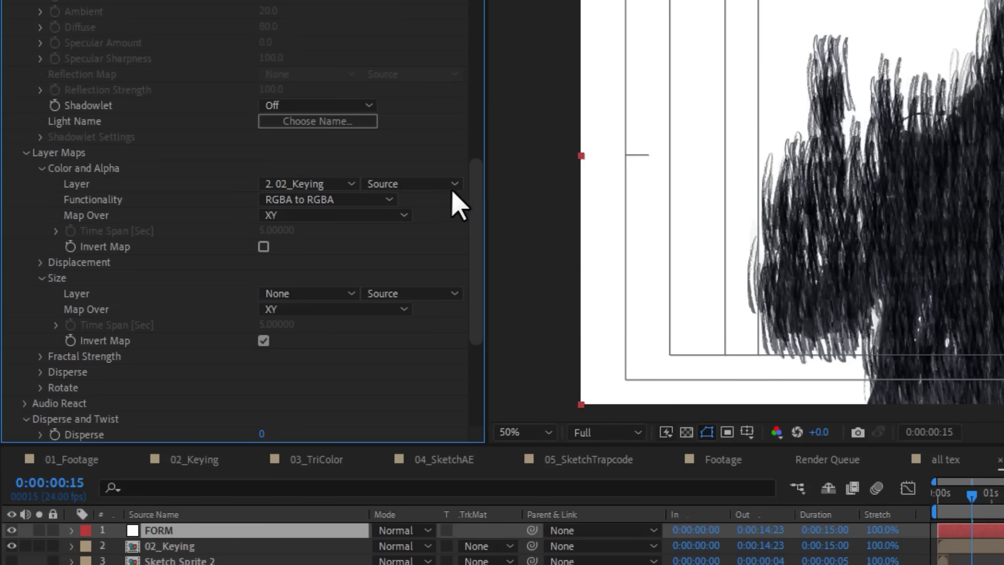
pyautogui.click(434, 187)
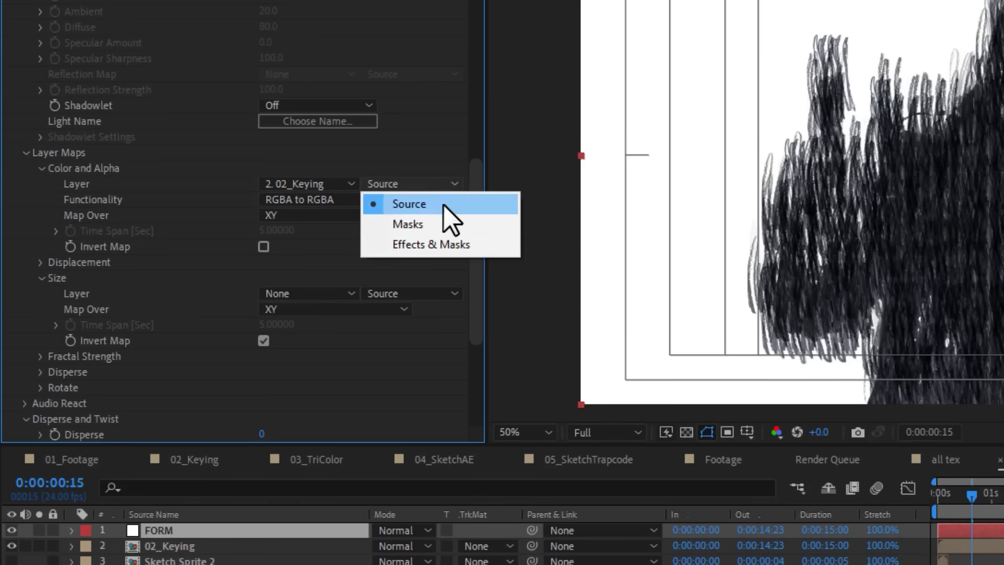
pyautogui.click(451, 249)
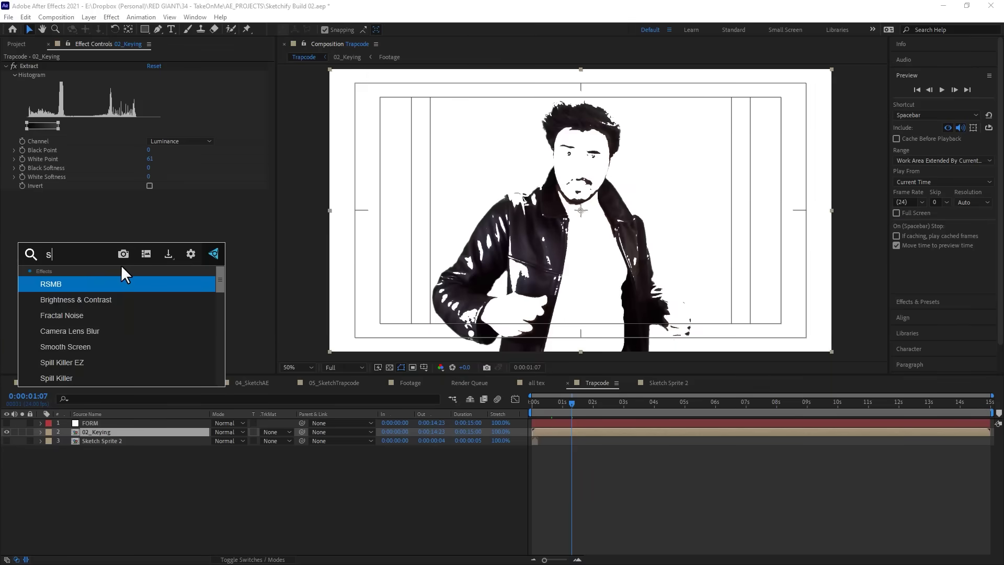
# Add a Set Matte effect to 02_Keying using Luminance with the matte inverted, and show the transparency grid
pyautogui.write('t')
pyautogui.click(96, 298)
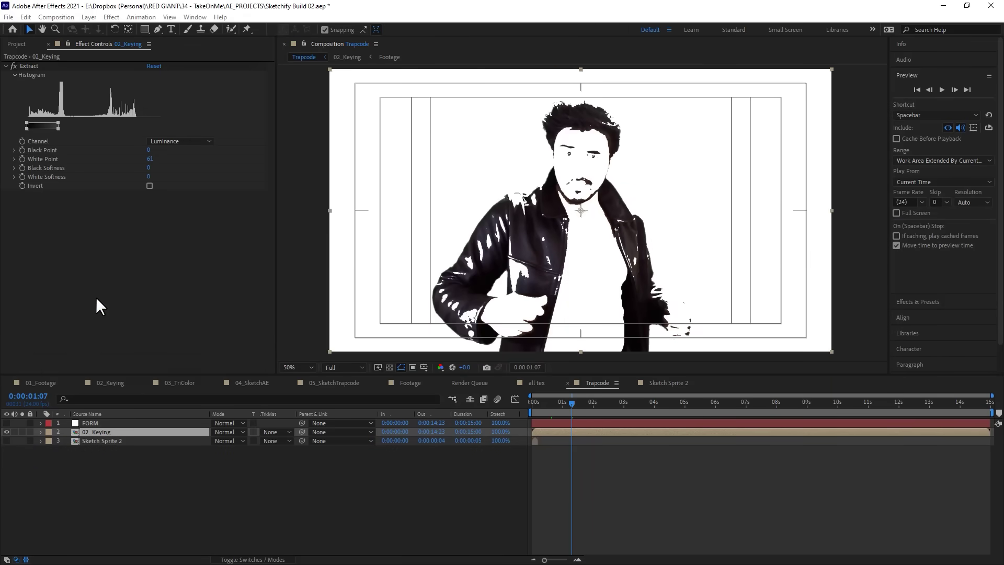
pyautogui.click(198, 211)
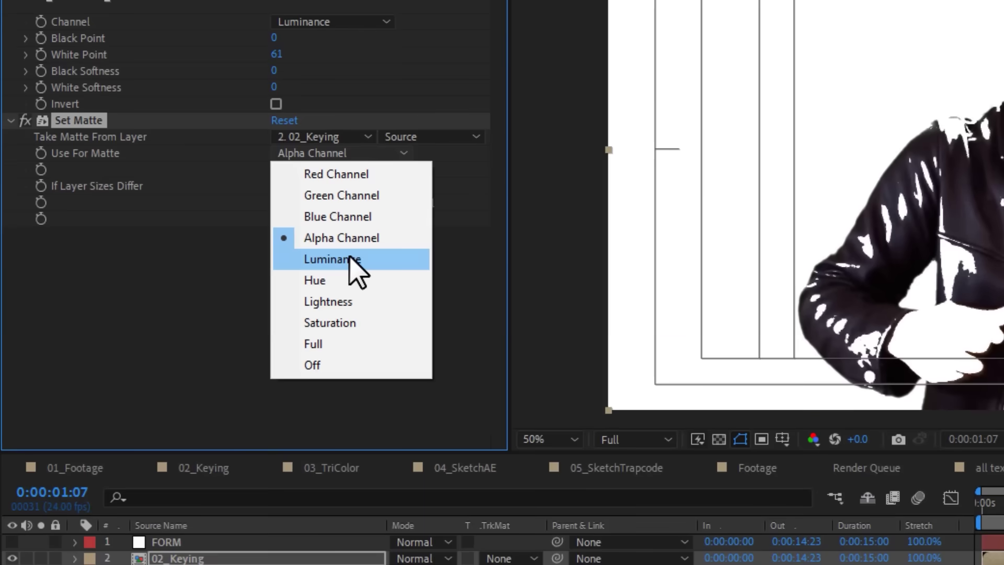
pyautogui.click(190, 271)
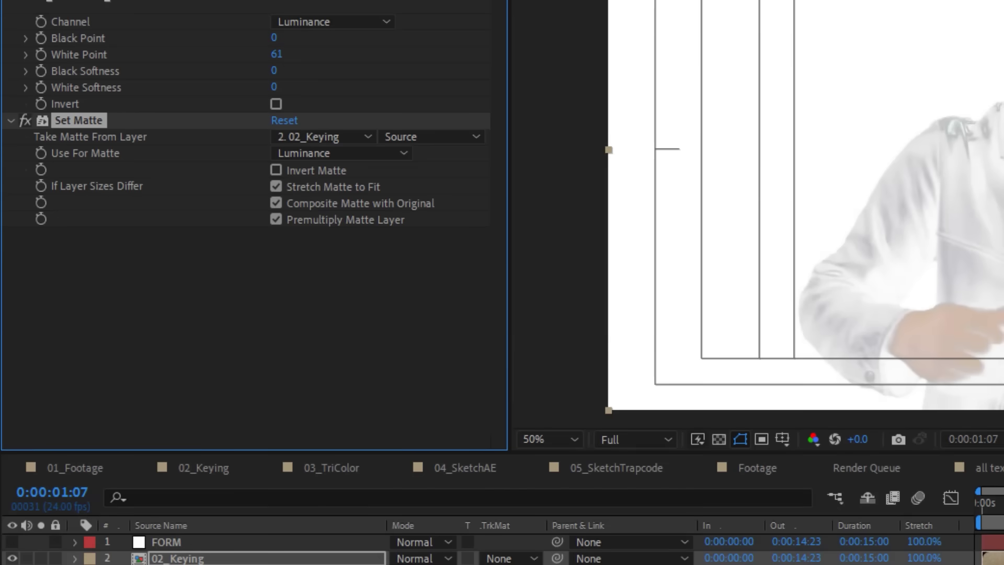
pyautogui.click(315, 174)
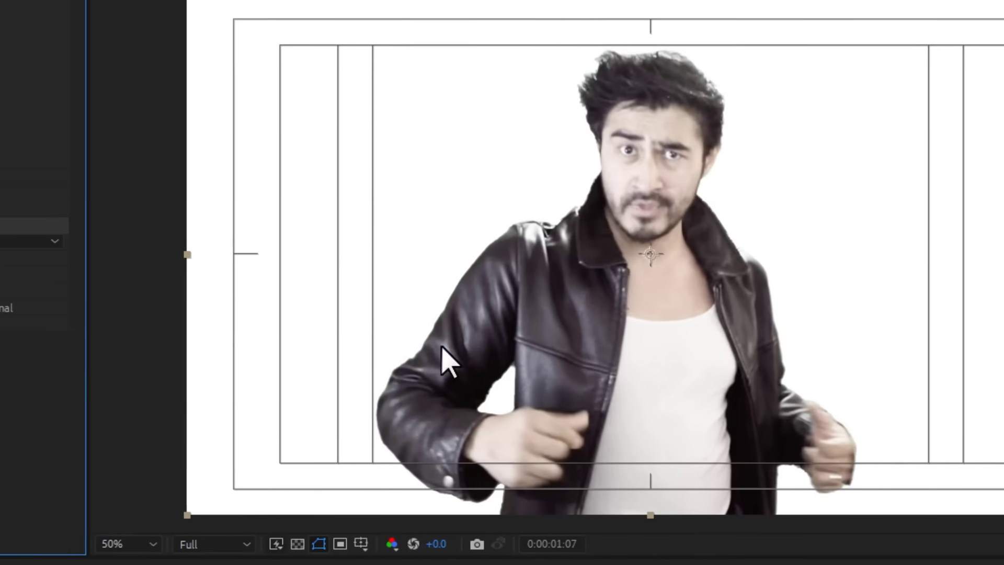
pyautogui.click(719, 440)
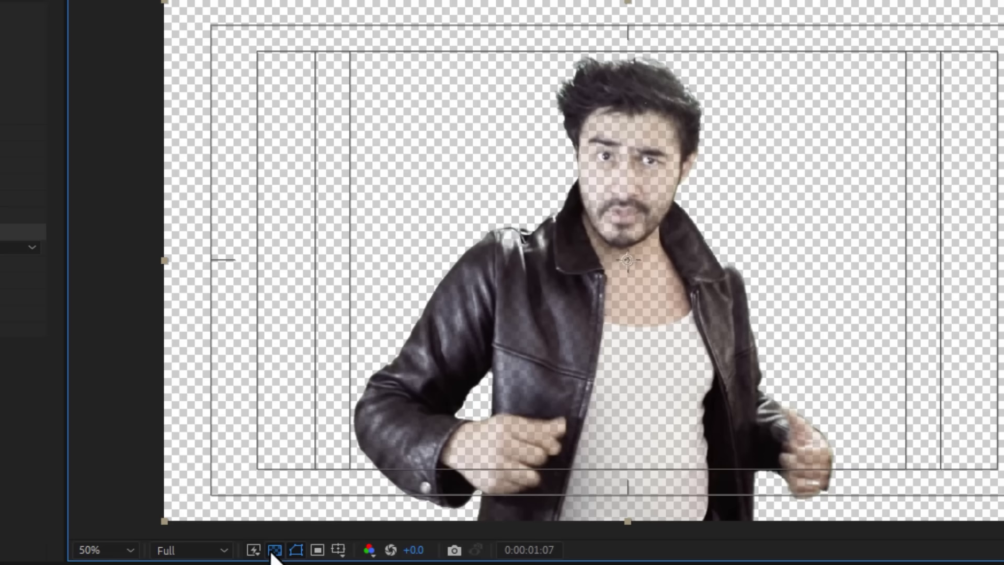
# Set the Functionality of the FORM layer's Color and Alpha map to A to A
pyautogui.scroll(1, 544, 312)
pyautogui.moveTo(616, 379); pyautogui.dragTo(601, 175)
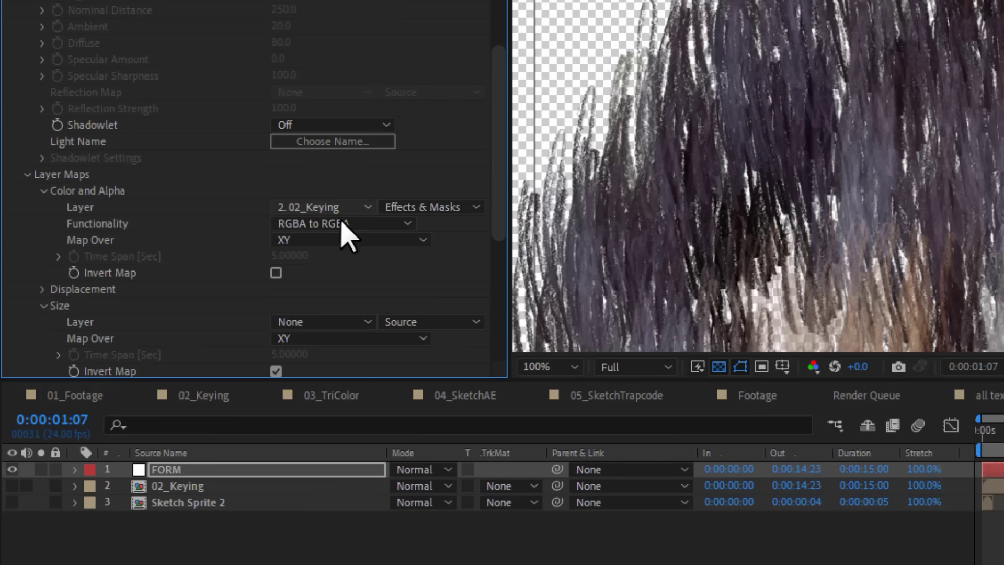
pyautogui.click(343, 224)
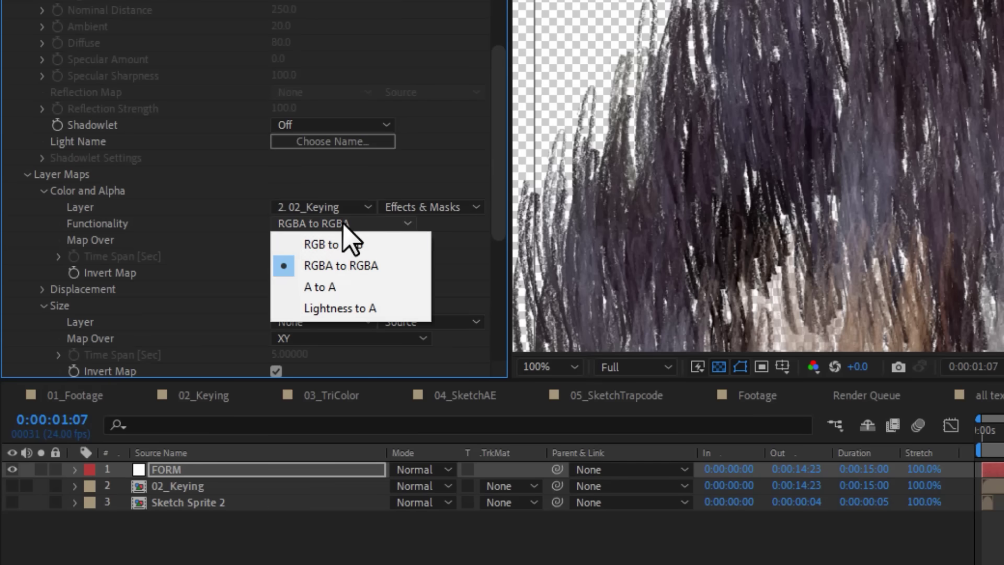
pyautogui.click(347, 287)
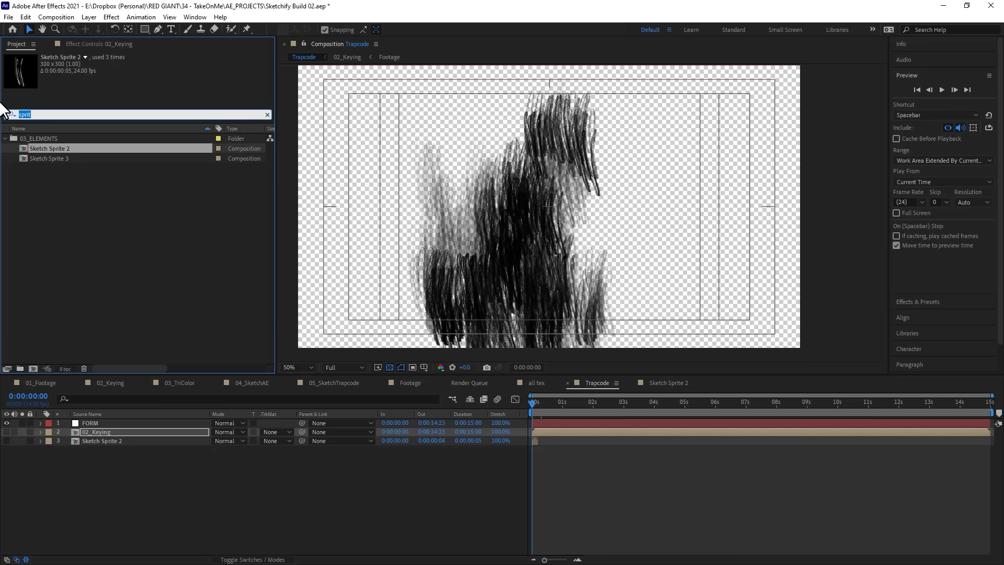
# Find the 02_Keying composition in the project and add another copy above the FORM layer
pyautogui.write('ey')
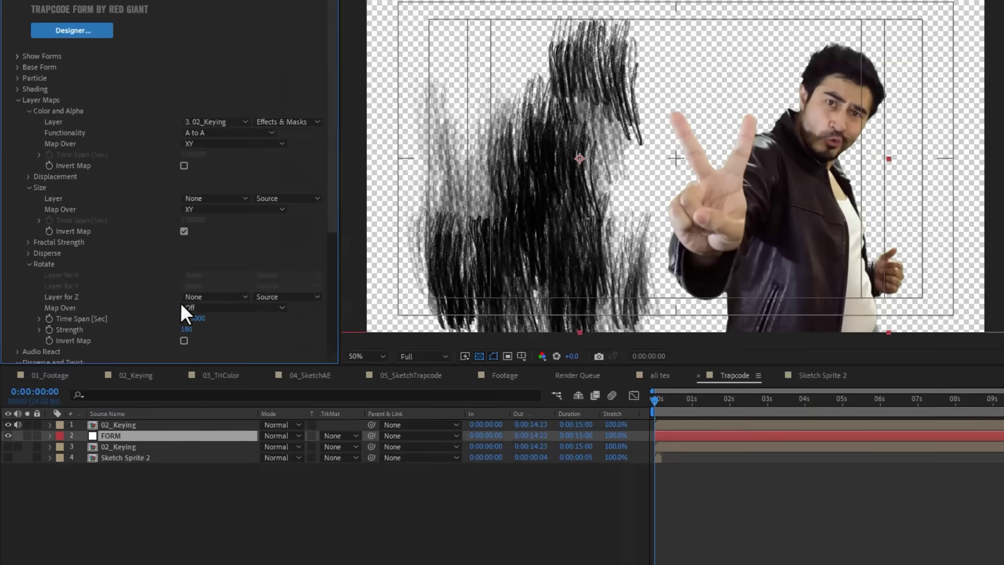
# Drive the FORM layer's Z rotation map from the top 02_Keying layer, mapped over XY with strength 171, and preview it
pyautogui.click(188, 320)
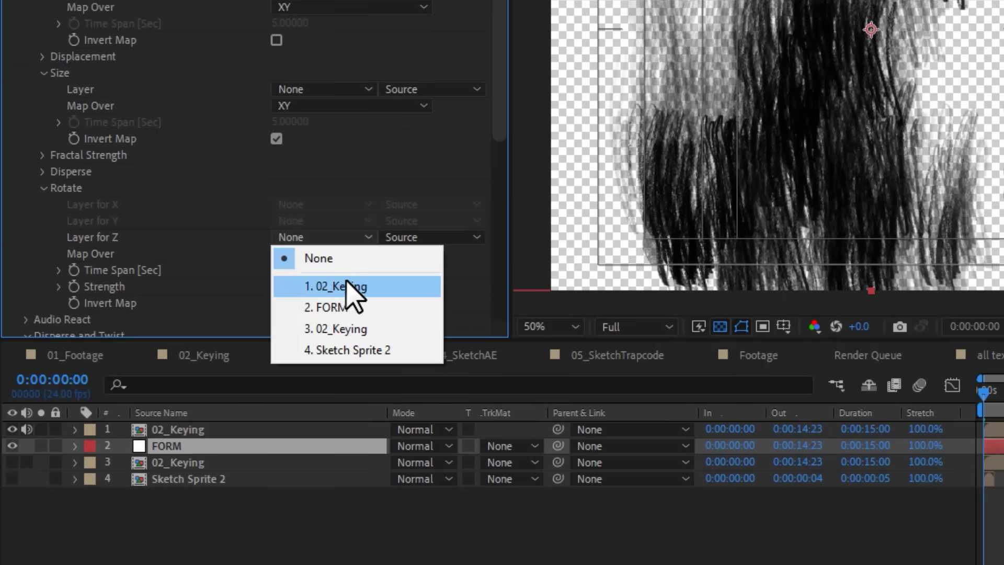
pyautogui.click(347, 282)
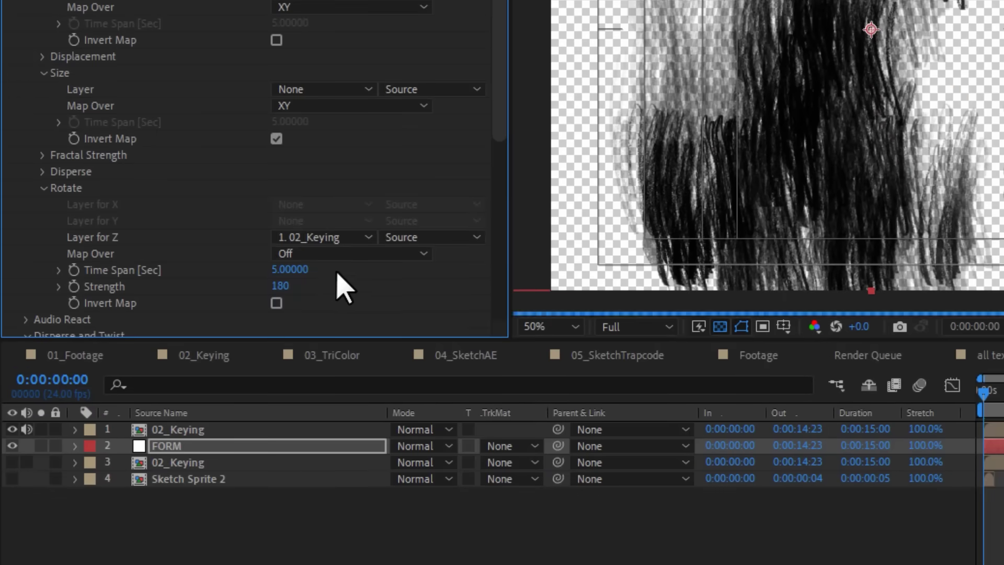
pyautogui.click(324, 253)
pyautogui.click(324, 296)
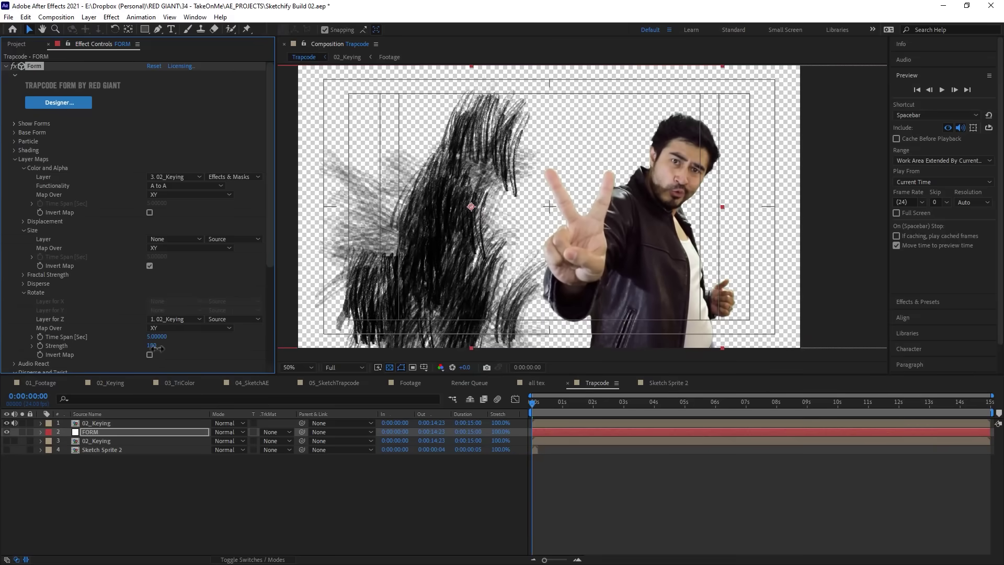
pyautogui.moveTo(157, 348)
pyautogui.mouseDown()
pyautogui.moveTo(93, 377)
pyautogui.moveTo(115, 376)
pyautogui.mouseUp()
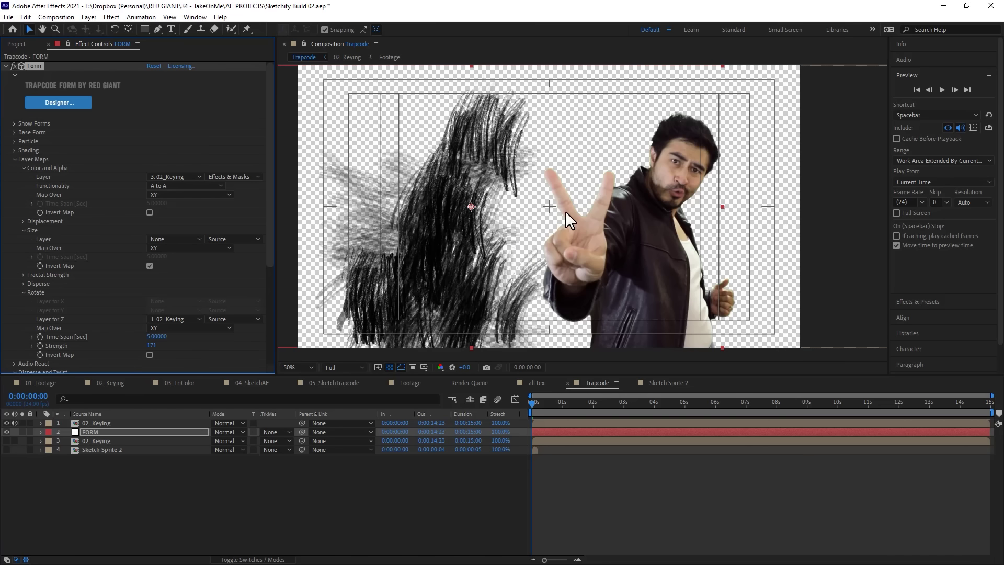
pyautogui.click(942, 89)
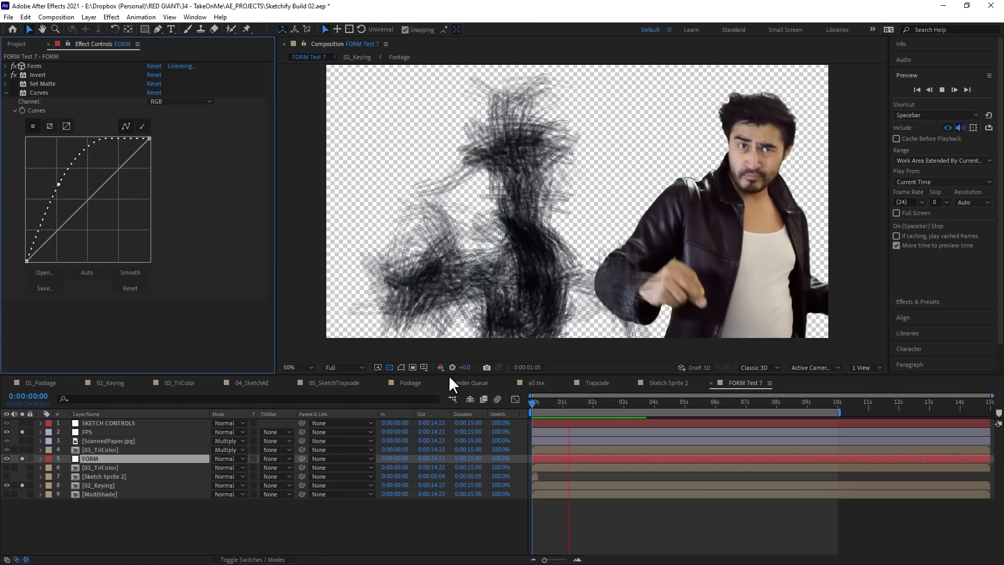
# Replay FORM Test 7 from the start, switch on its FORM layer's Set Matte effect and expand that effect's settings
pyautogui.click(533, 403)
pyautogui.press('space')
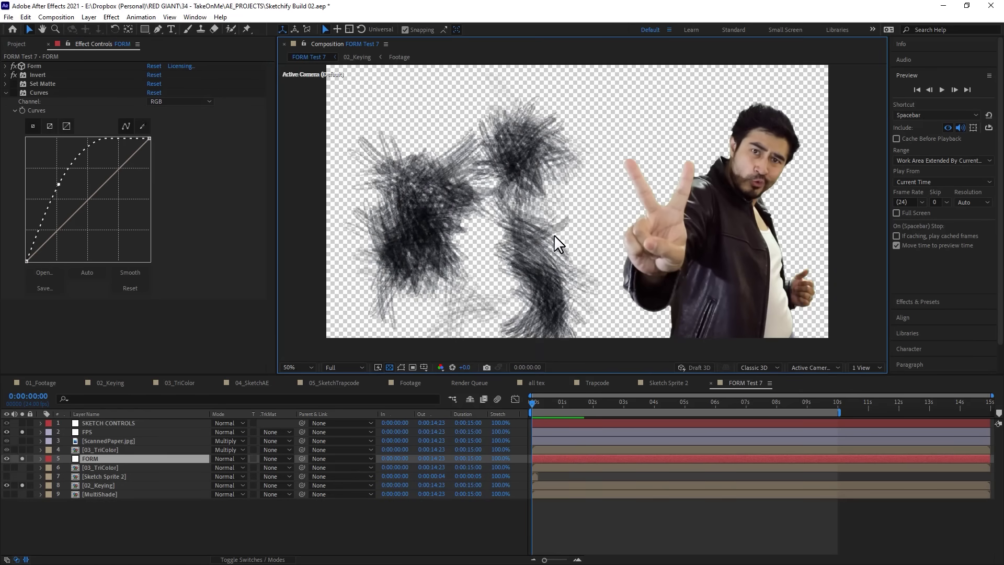
pyautogui.click(14, 84)
pyautogui.click(6, 84)
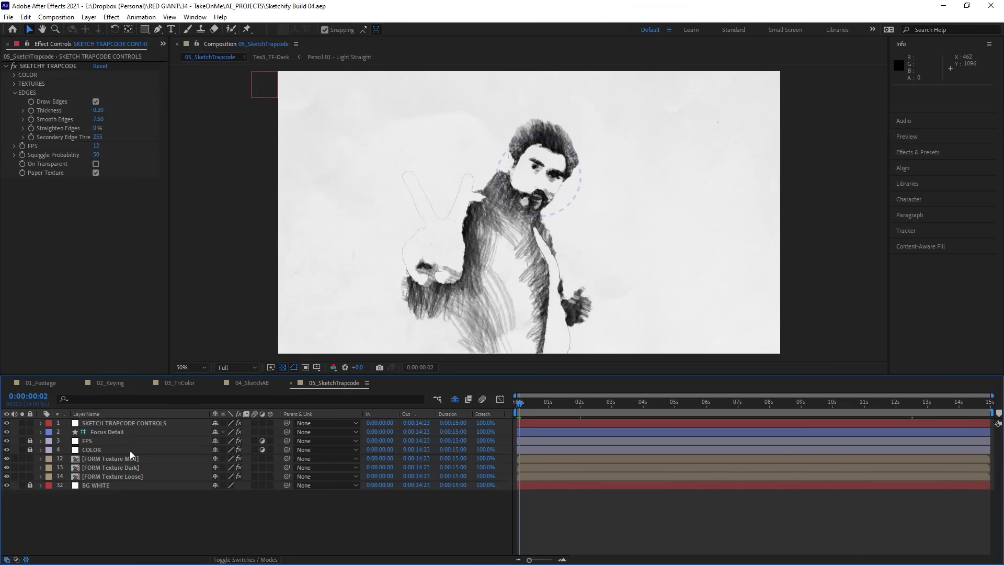
# Select the FORM Texture Med, Dark and Loose layers and review the playback of 05_SketchTrapcode
pyautogui.click(14, 83)
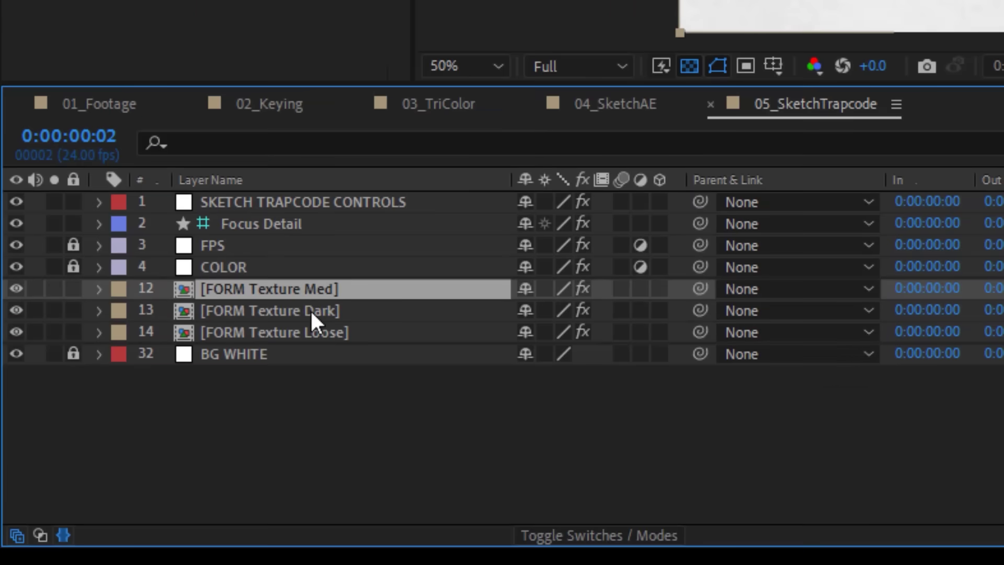
pyautogui.click(309, 309)
pyautogui.click(316, 331)
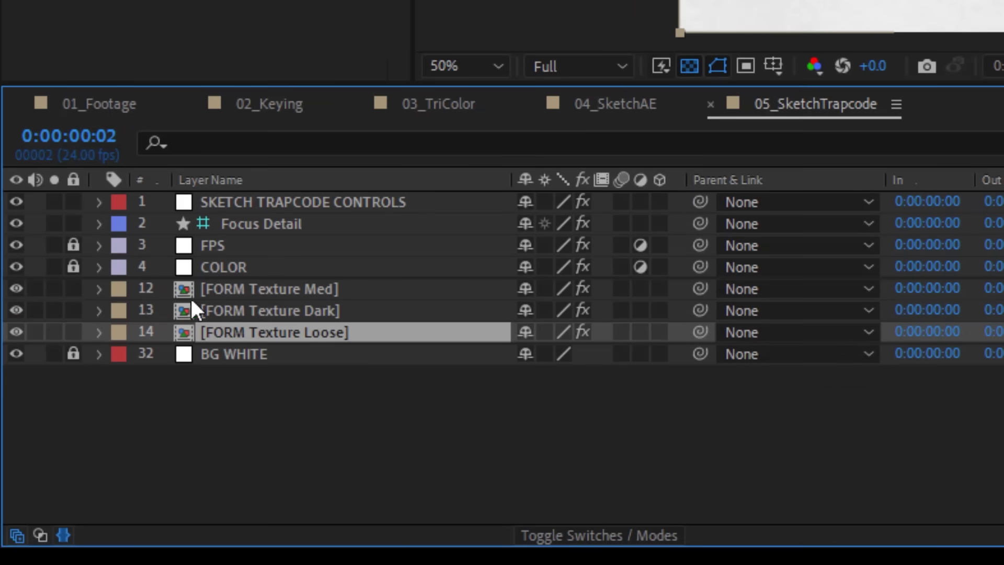
pyautogui.keyDown('shift'); pyautogui.click(203, 289); pyautogui.keyUp('shift')
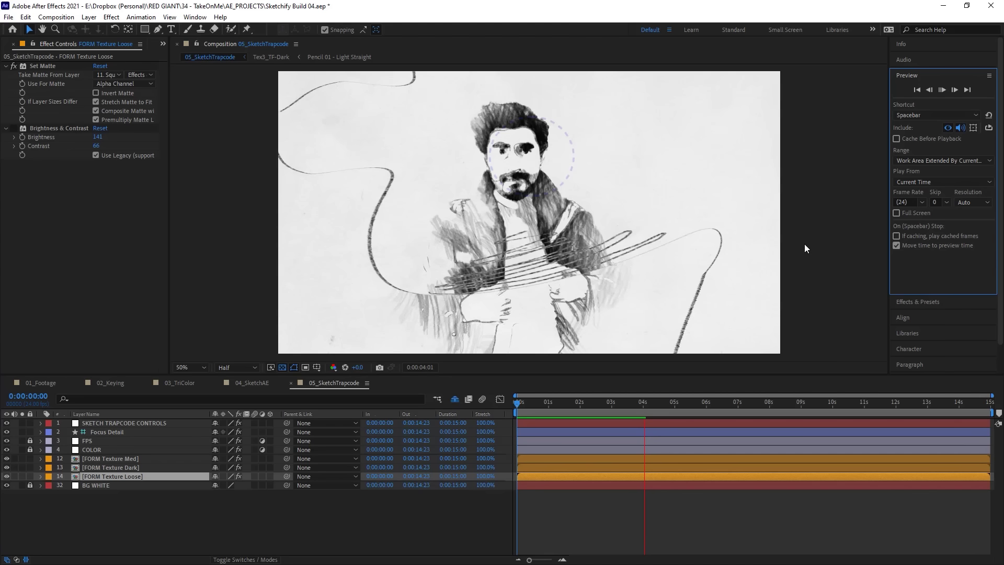
pyautogui.press('space')
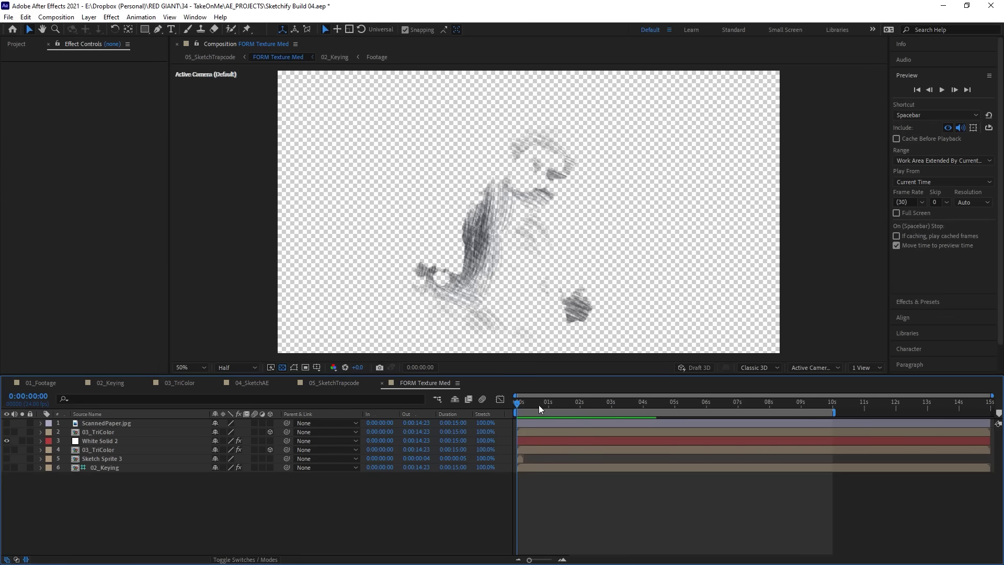
# Inspect the Form effect on White Solid 2 in FORM Texture Med at 0:00:03:08 and play back the 05_SketchTrapcode composition
pyautogui.moveTo(539, 405); pyautogui.dragTo(622, 412)
pyautogui.click(99, 441)
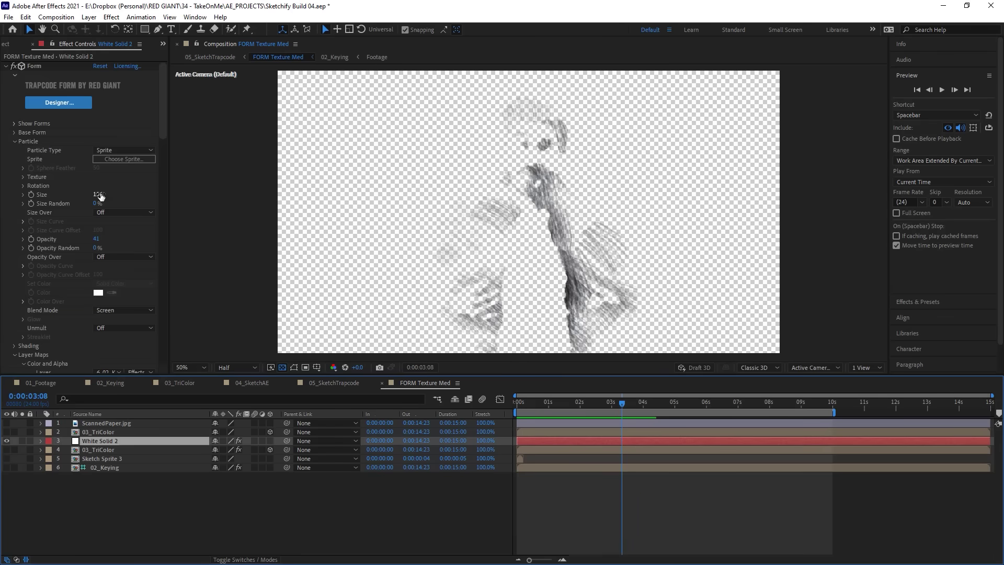
pyautogui.press('space')
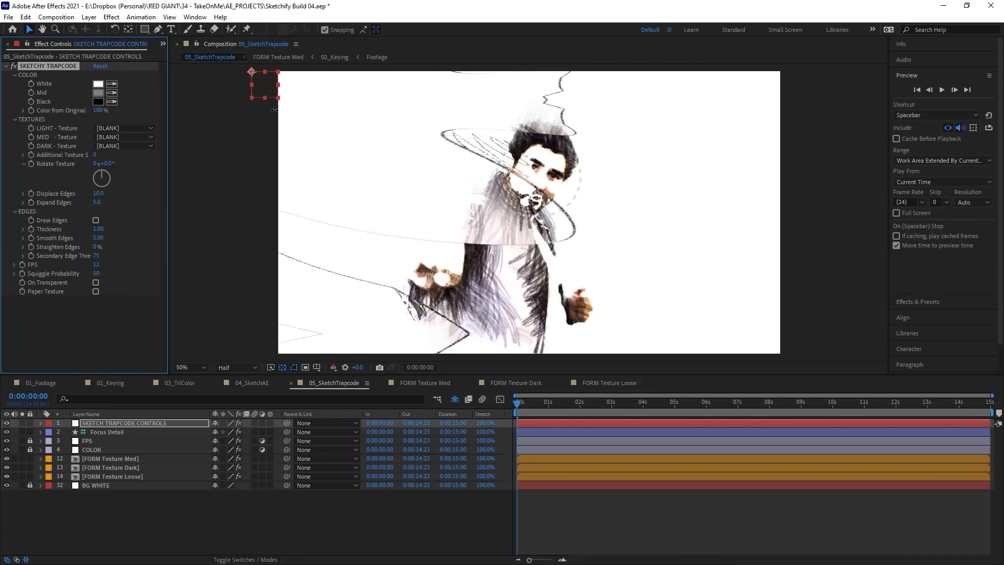
pyautogui.click(943, 90)
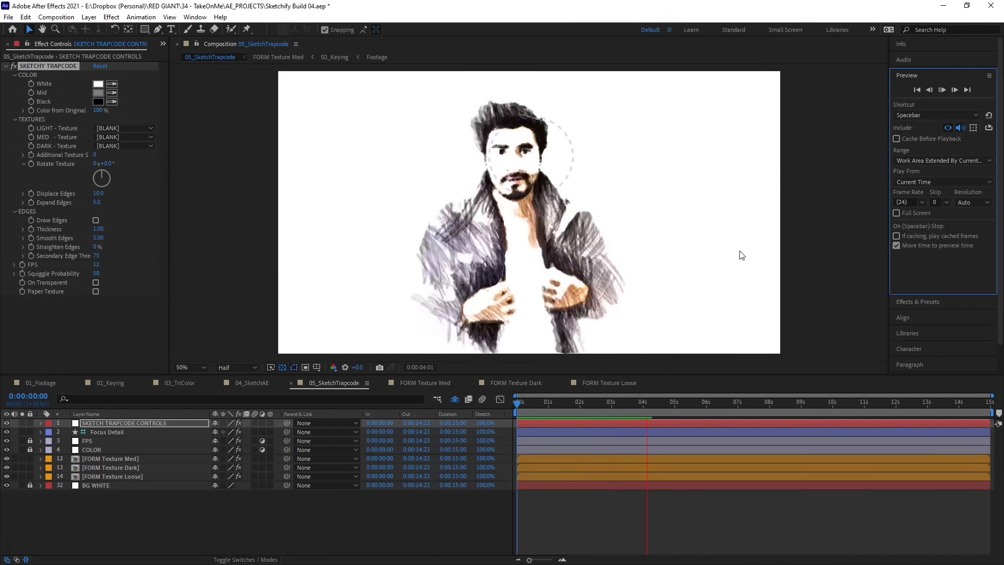
pyautogui.press('KP_0')
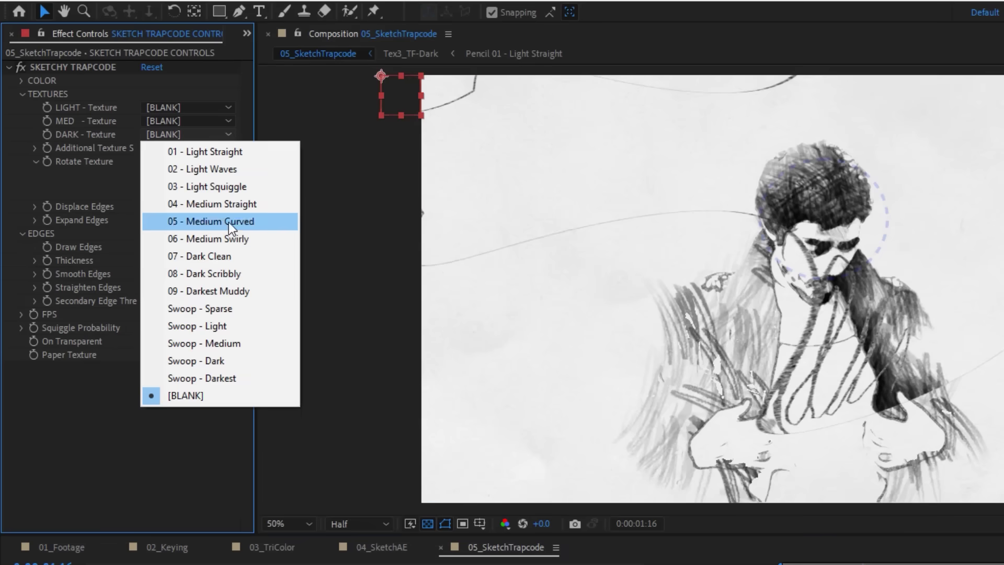
# Try 07 - Dark Clean as the DARK texture, switch it to 05 - Medium Curved, and choose a texture for MED
pyautogui.click(233, 257)
pyautogui.click(188, 134)
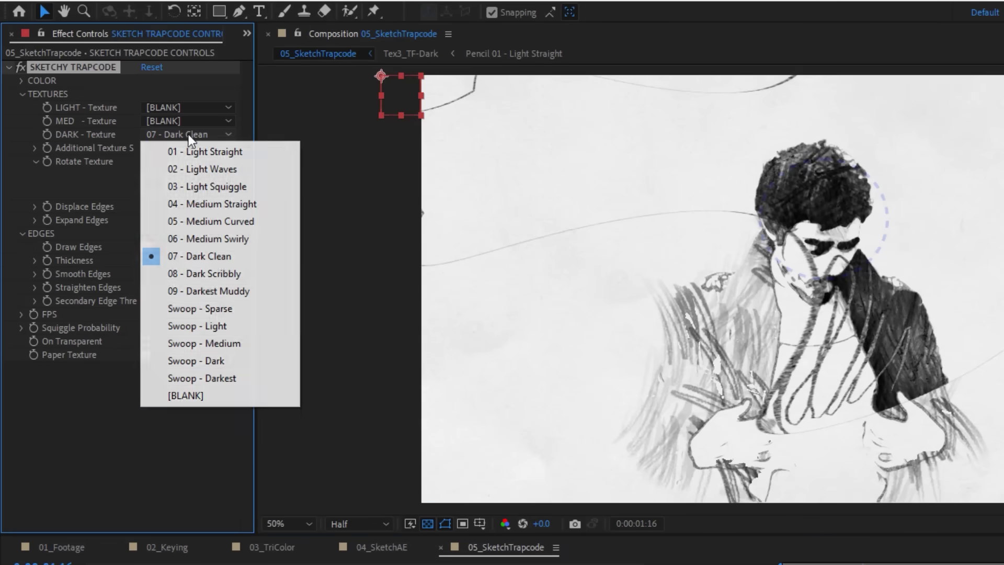
pyautogui.click(225, 222)
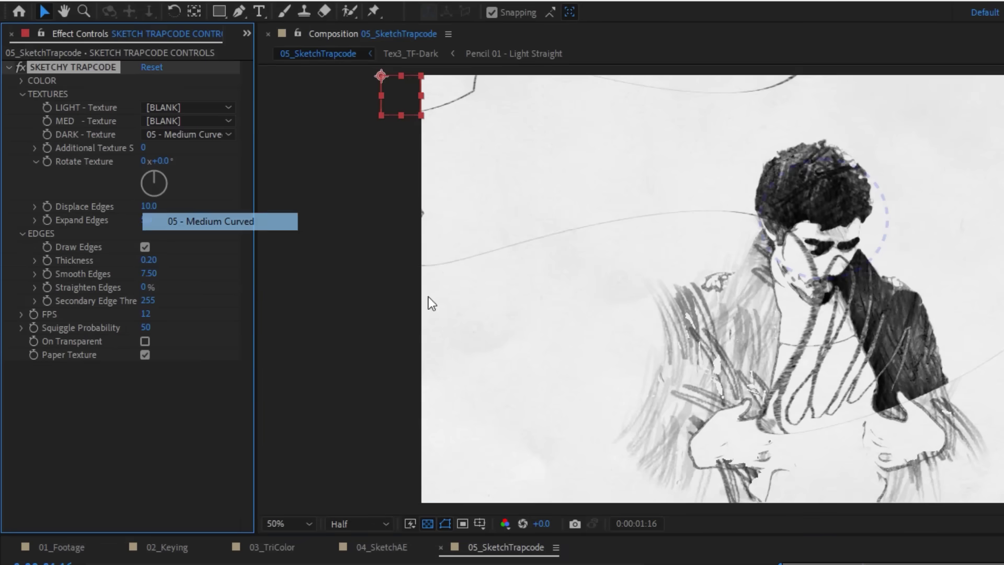
pyautogui.click(225, 121)
pyautogui.click(247, 189)
pyautogui.click(222, 121)
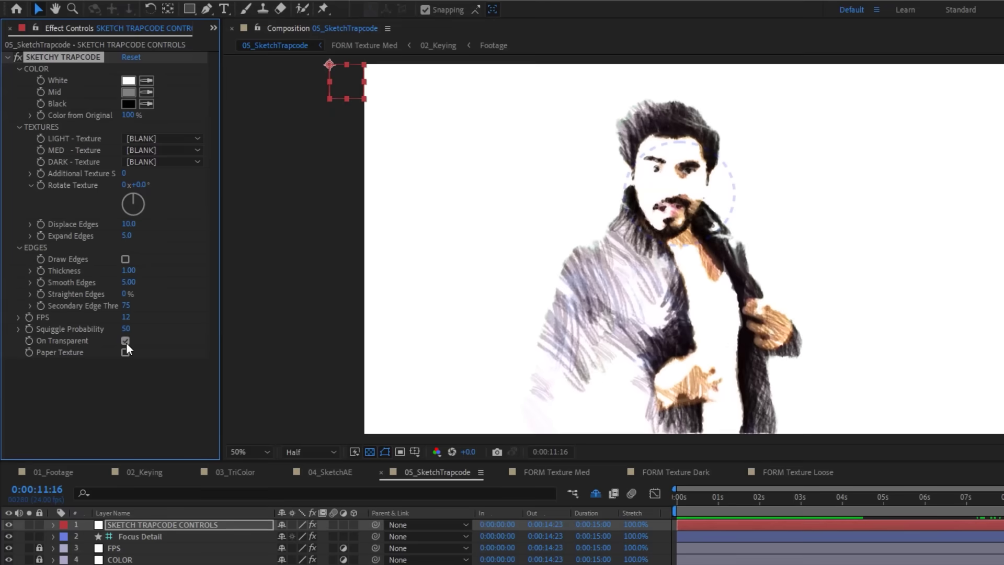
# Turn on On Transparent in the SKETCH TRAPCODE CONTROLS and toggle the visibility of the room layer
pyautogui.click(465, 283)
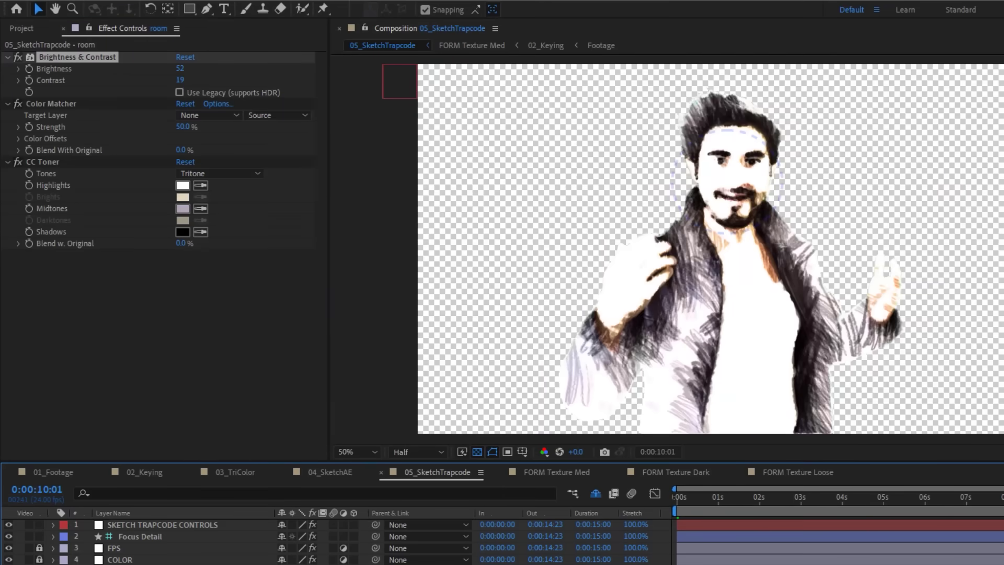
pyautogui.click(8, 563)
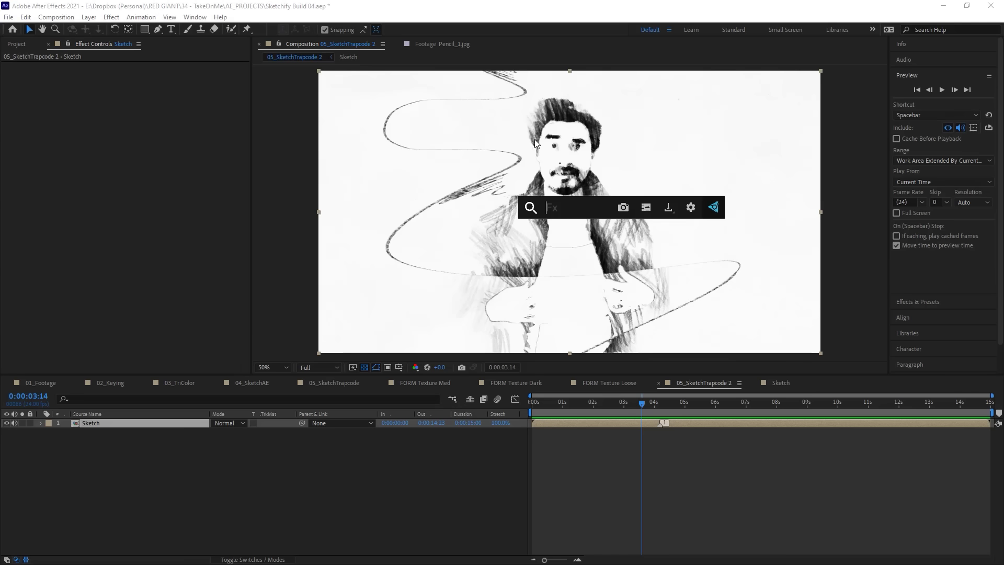
# Apply the RG Universe Stylize effect uni.Texturize Motion to the Sketch layer in 05_SketchTrapcode 2
pyautogui.rightClick(489, 171)
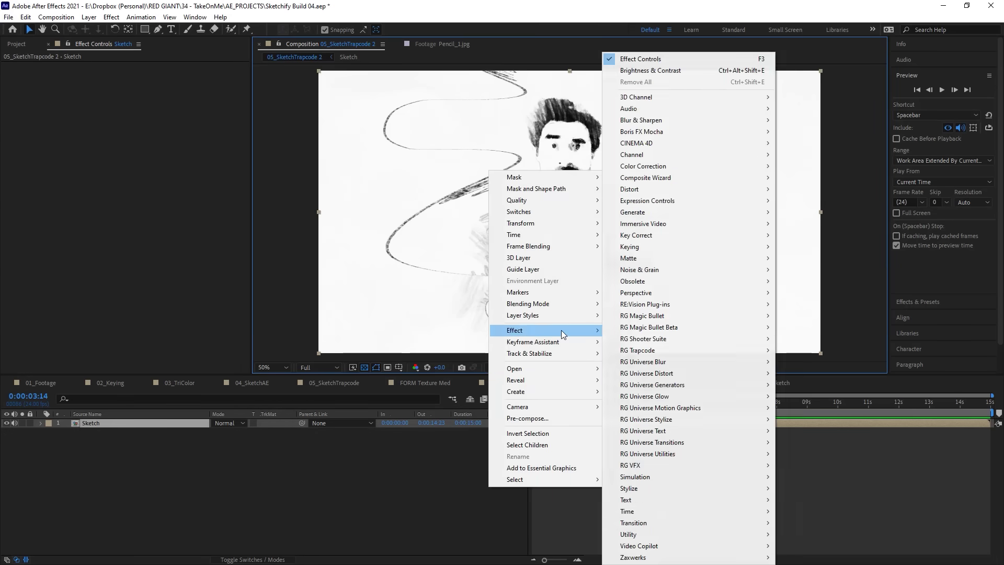
pyautogui.click(444, 187)
pyautogui.rightClick(480, 224)
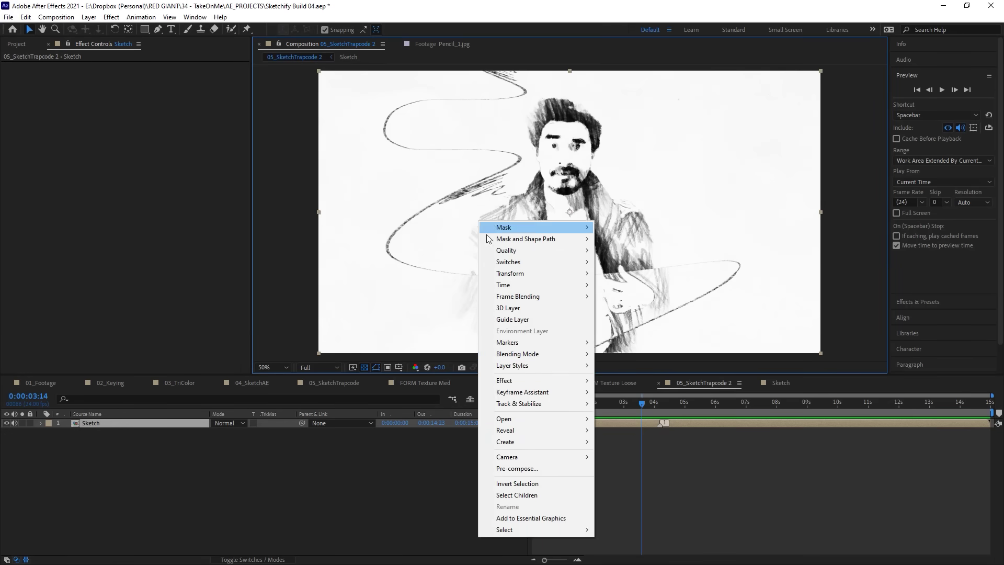
pyautogui.moveTo(547, 379)
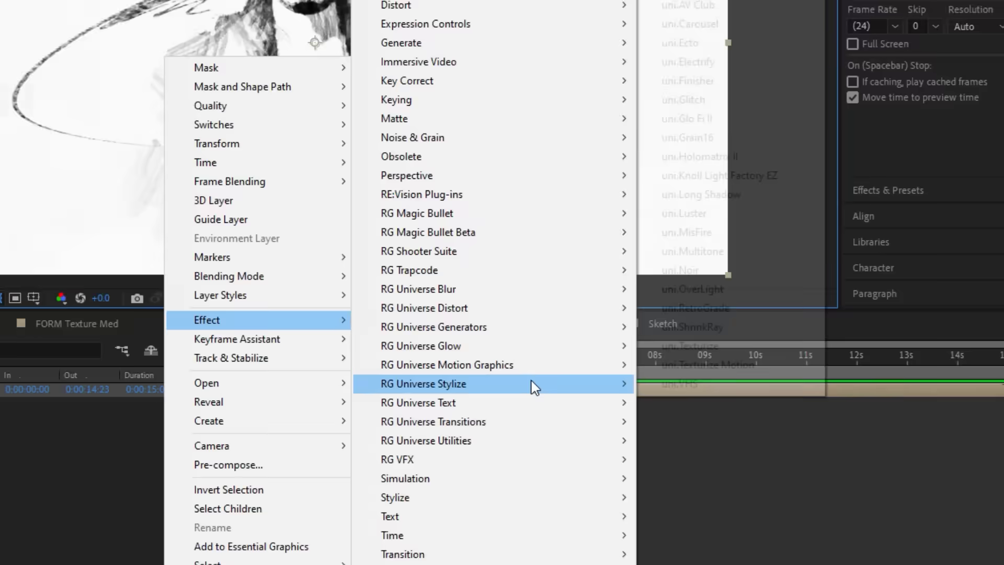
pyautogui.moveTo(691, 419)
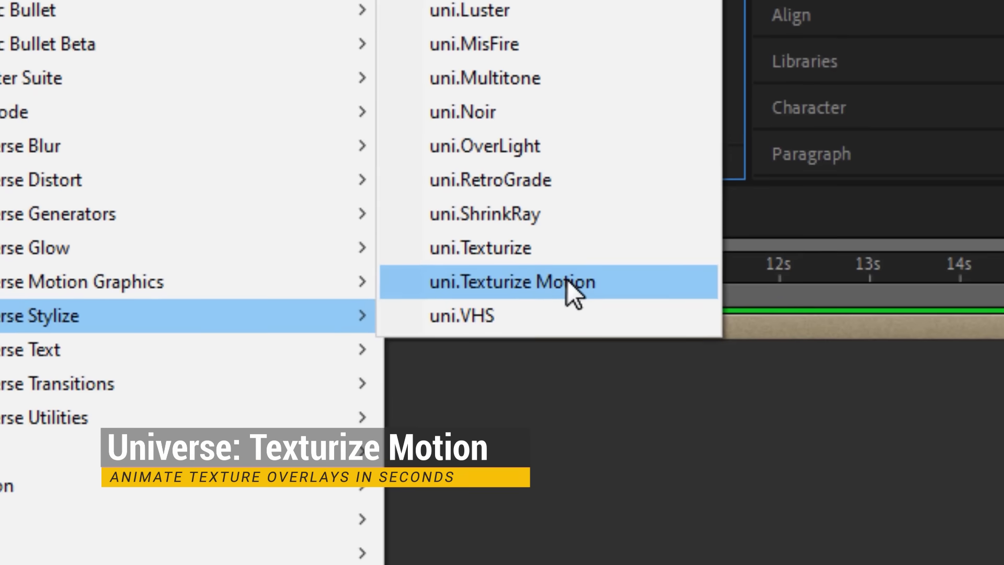
pyautogui.click(550, 271)
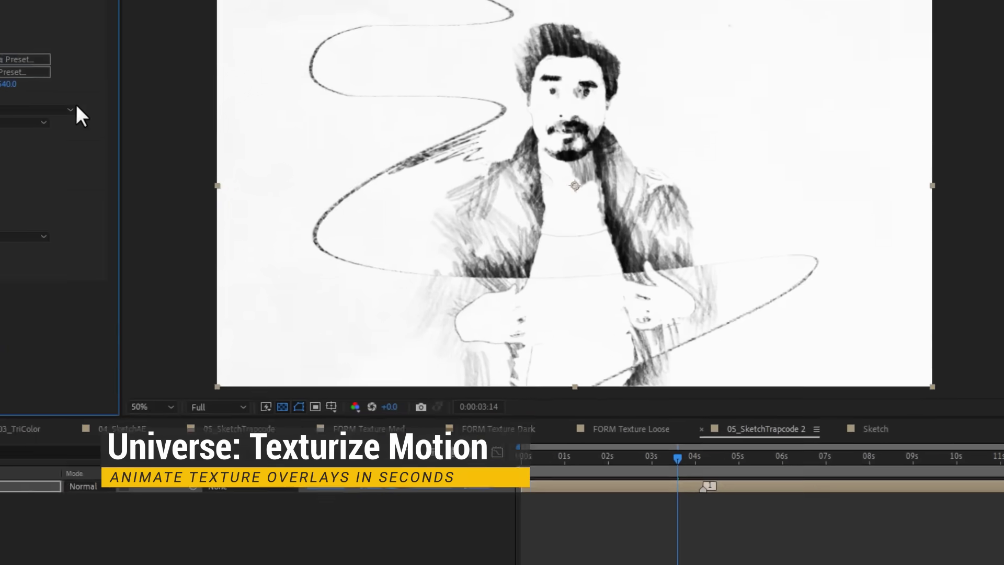
# Set the Texturize Motion effect's Texture Select to Crumpled Paper and play back the composition
pyautogui.click(41, 109)
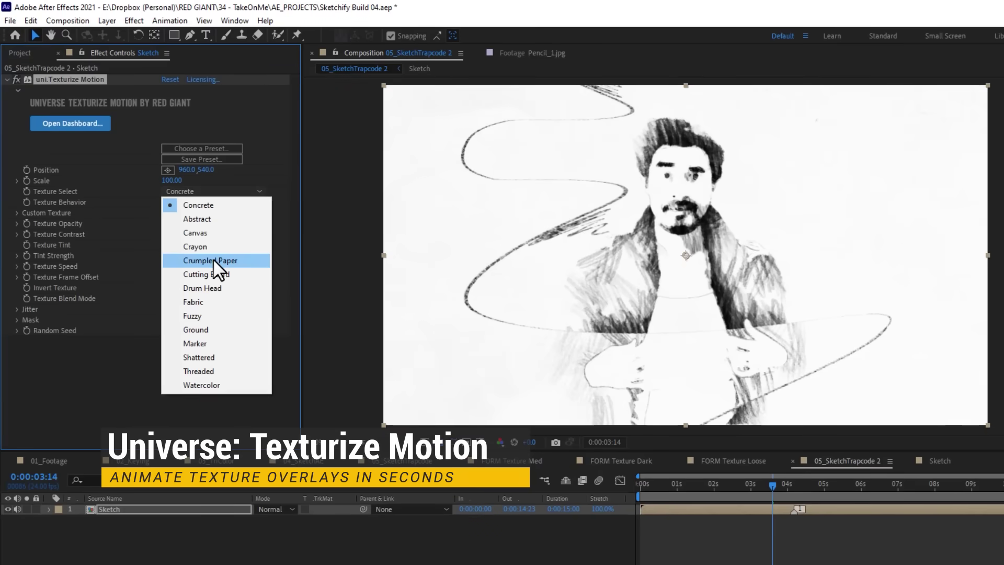
pyautogui.click(212, 258)
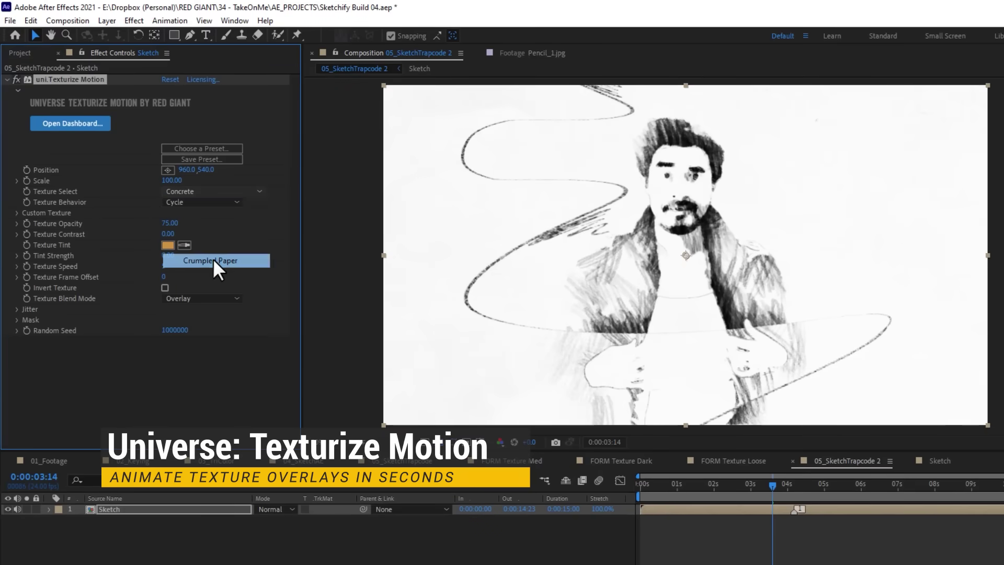
pyautogui.press('space')
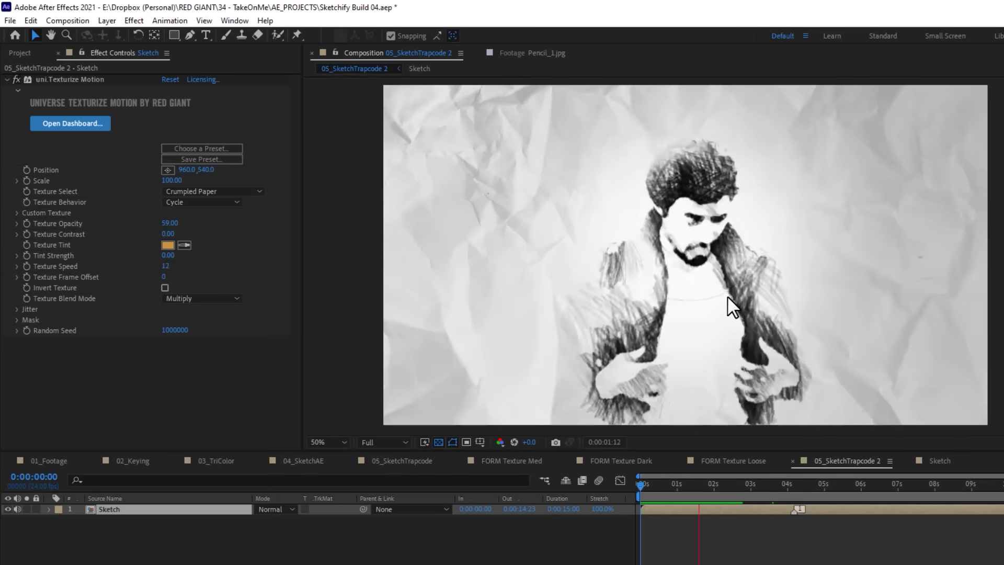
# Check the texture options of the Texturize Motion effect and open its Texture Speed value for editing
pyautogui.click(241, 191)
pyautogui.click(243, 208)
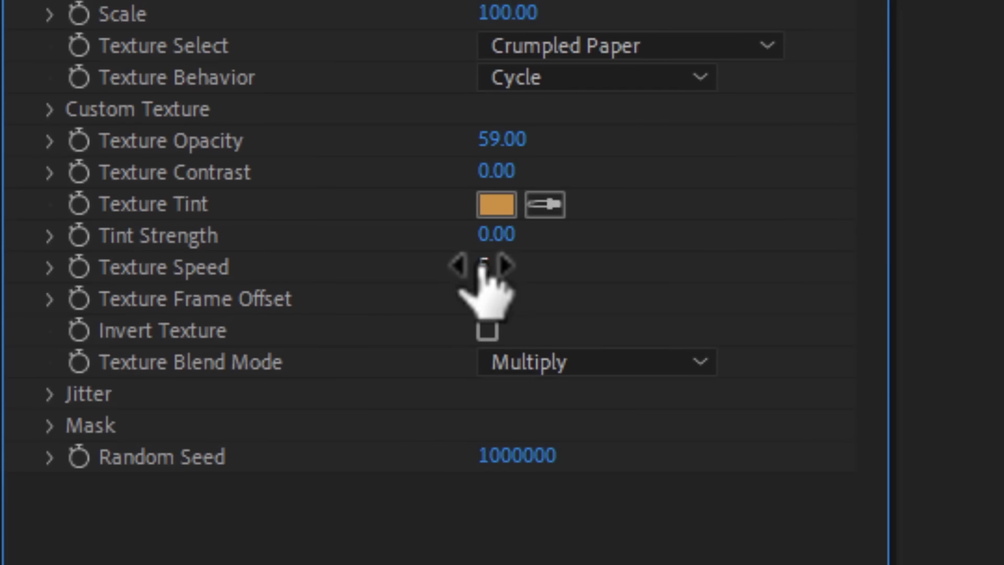
pyautogui.click(484, 265)
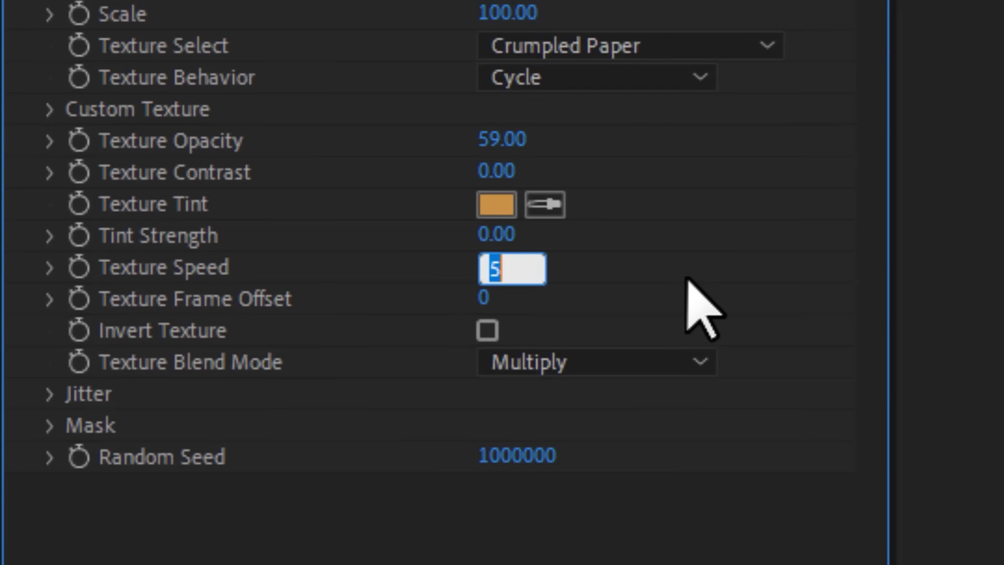